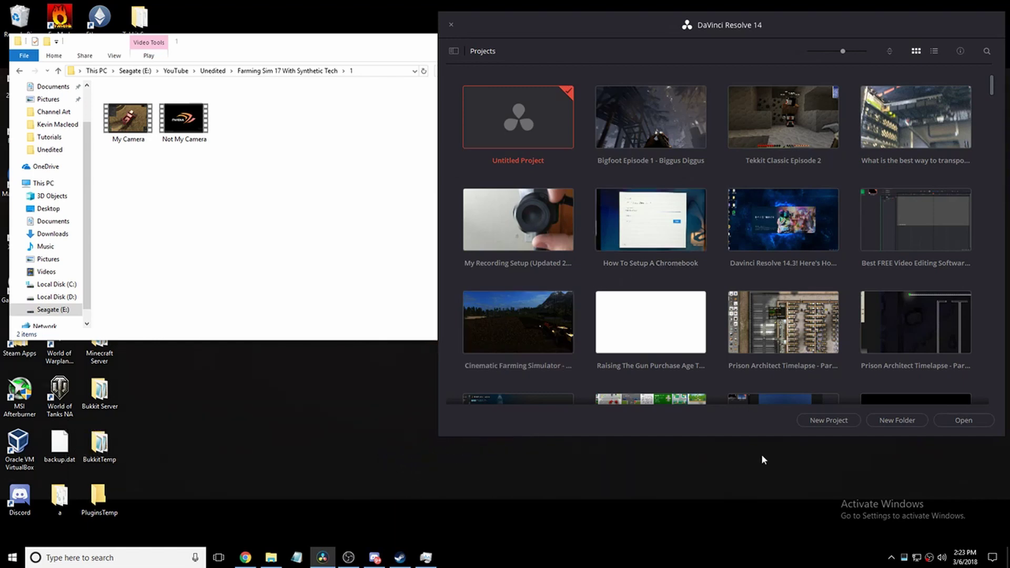
- Open the Untitled Project from the Project Manager onto the Edit page
{"action": "double_click", "coordinate": [545, 138]}
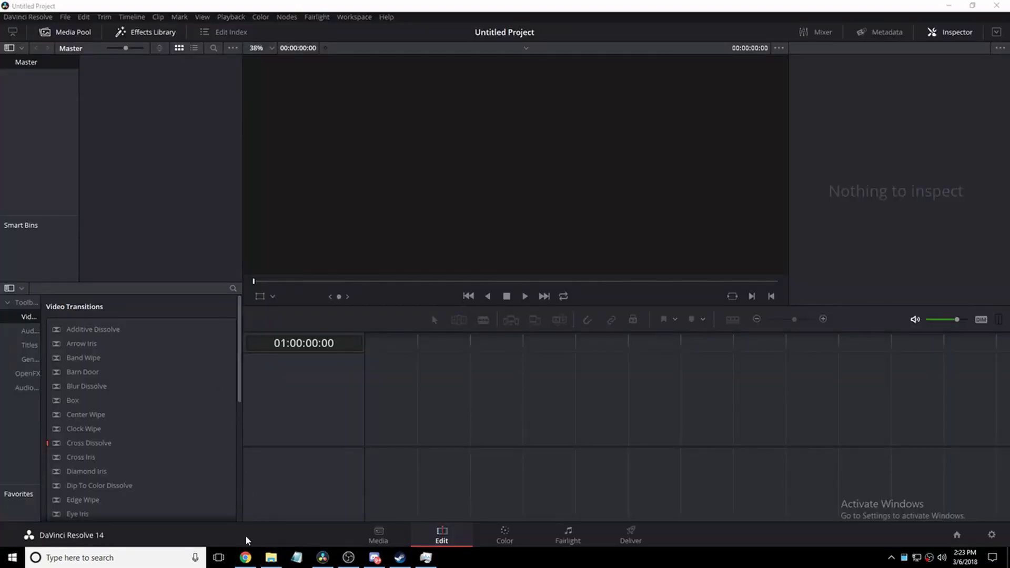
- Drag My Camera and Not My Camera from File Explorer into the Media Pool, accepting the frame-rate change
{"action": "left_click", "coordinate": [270, 559]}
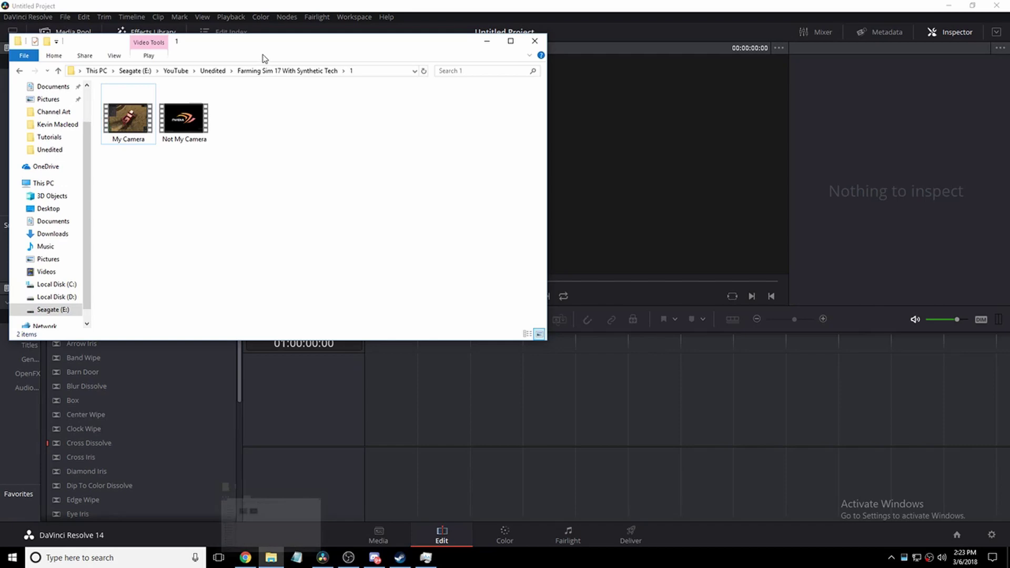
{"action": "left_click_drag", "start_coordinate": [284, 54], "coordinate": [637, 250]}
{"action": "left_click_drag", "start_coordinate": [632, 402], "coordinate": [162, 154]}
{"action": "left_click", "coordinate": [602, 323]}
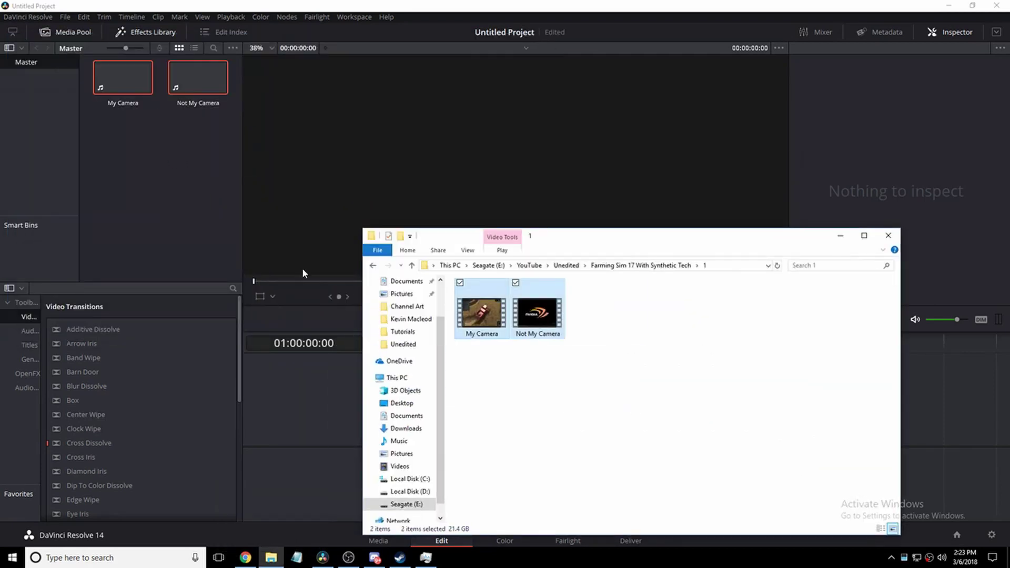
{"action": "left_click", "coordinate": [139, 217]}
- Select just the My Camera clip in the media pool
{"action": "left_click_drag", "start_coordinate": [210, 161], "coordinate": [176, 210]}
{"action": "left_click_drag", "start_coordinate": [206, 146], "coordinate": [42, 40]}
{"action": "left_click_drag", "start_coordinate": [110, 153], "coordinate": [135, 138]}
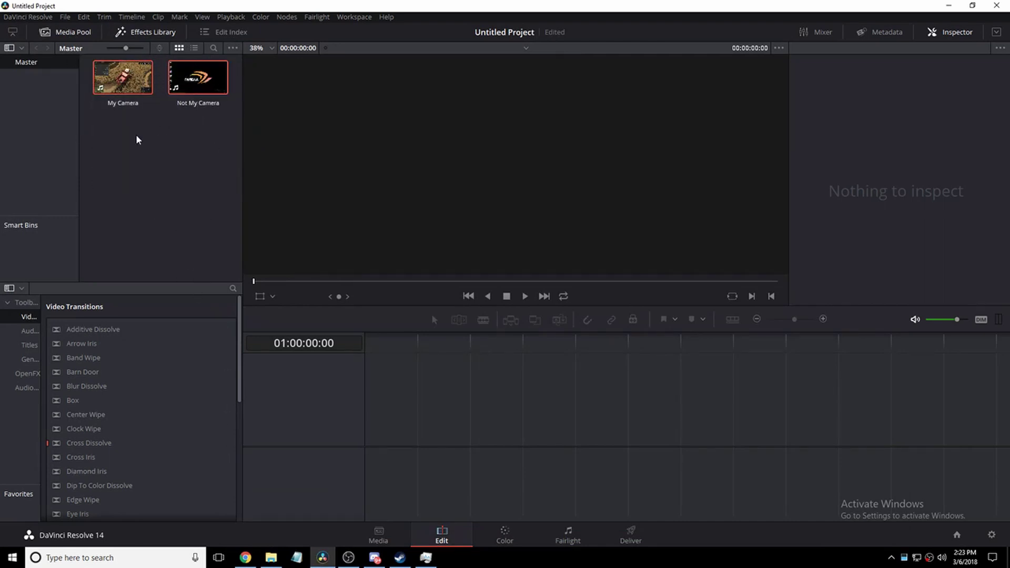
{"action": "left_click", "coordinate": [113, 71]}
{"action": "left_click", "coordinate": [198, 78]}
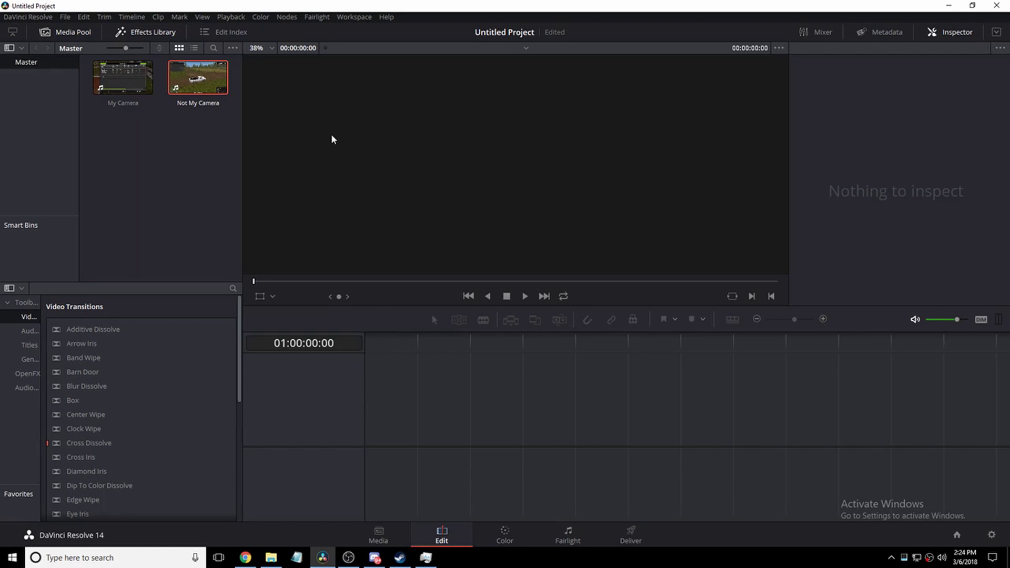
- Create a new multicam clip from both selected clips with Angle Sync set to Sound
{"action": "left_click_drag", "start_coordinate": [146, 75], "coordinate": [92, 53]}
{"action": "right_click", "coordinate": [195, 79]}
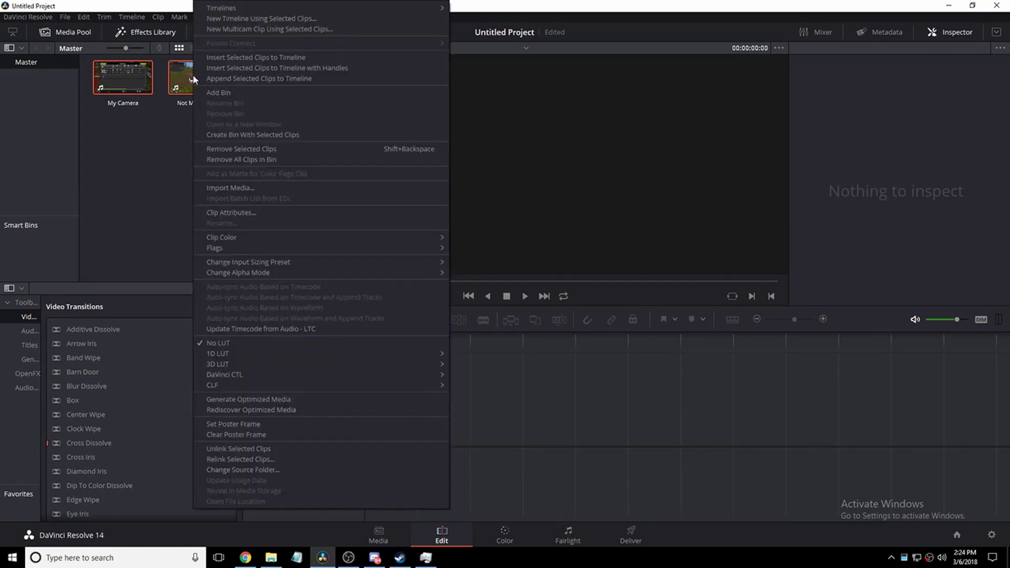
{"action": "left_click", "coordinate": [264, 29]}
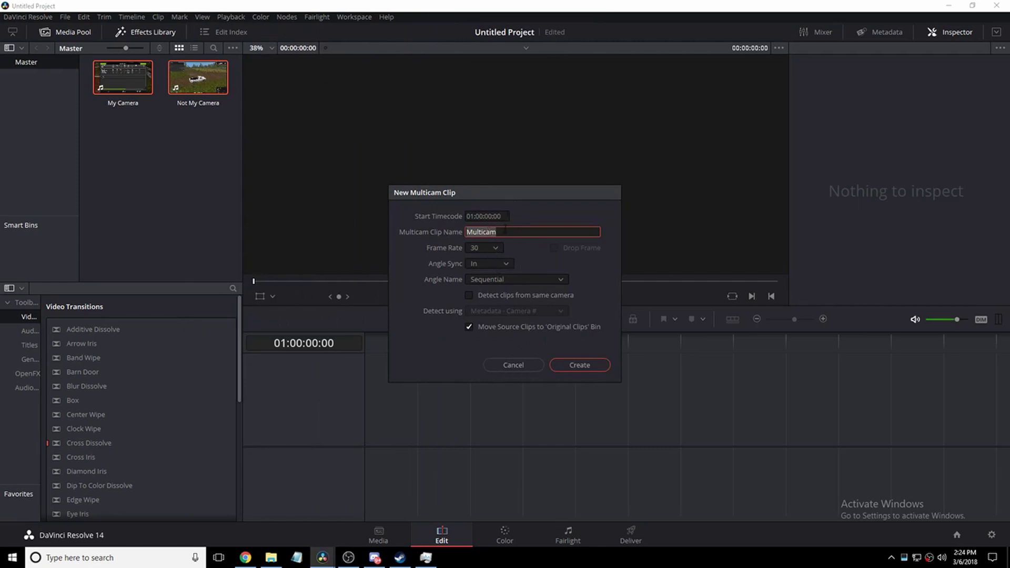
{"action": "left_click", "coordinate": [484, 264]}
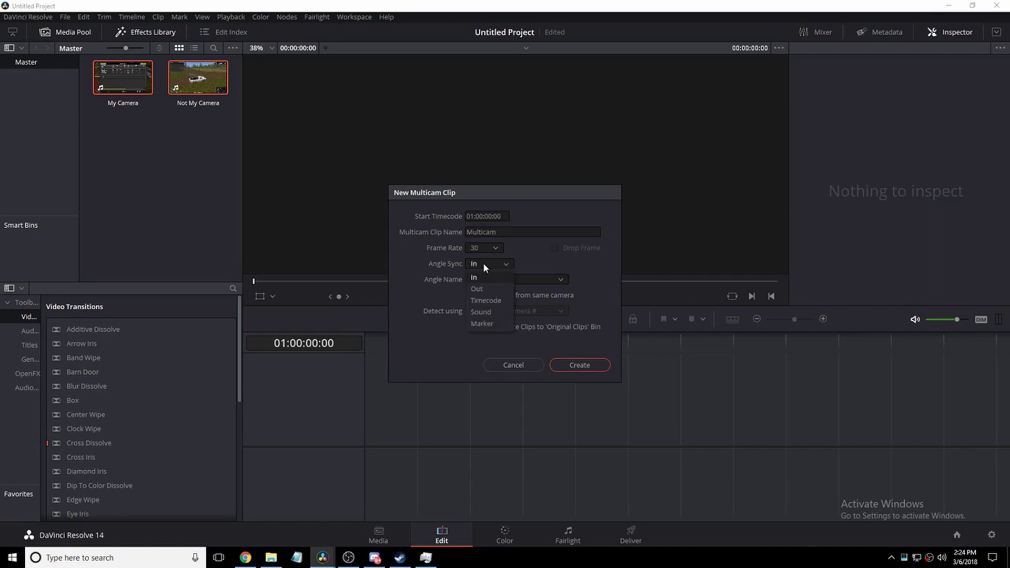
{"action": "left_click", "coordinate": [482, 313]}
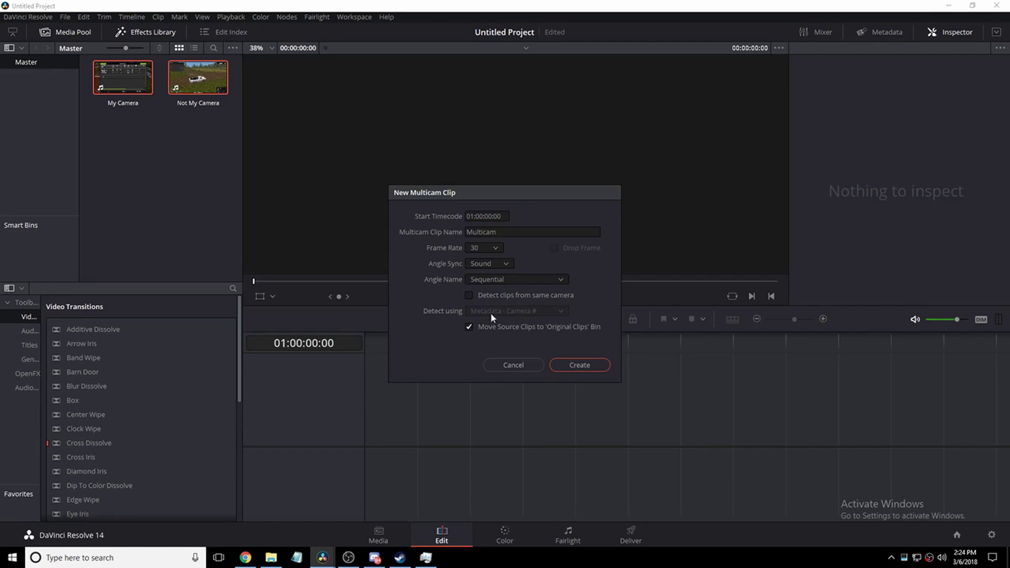
{"action": "left_click", "coordinate": [565, 370]}
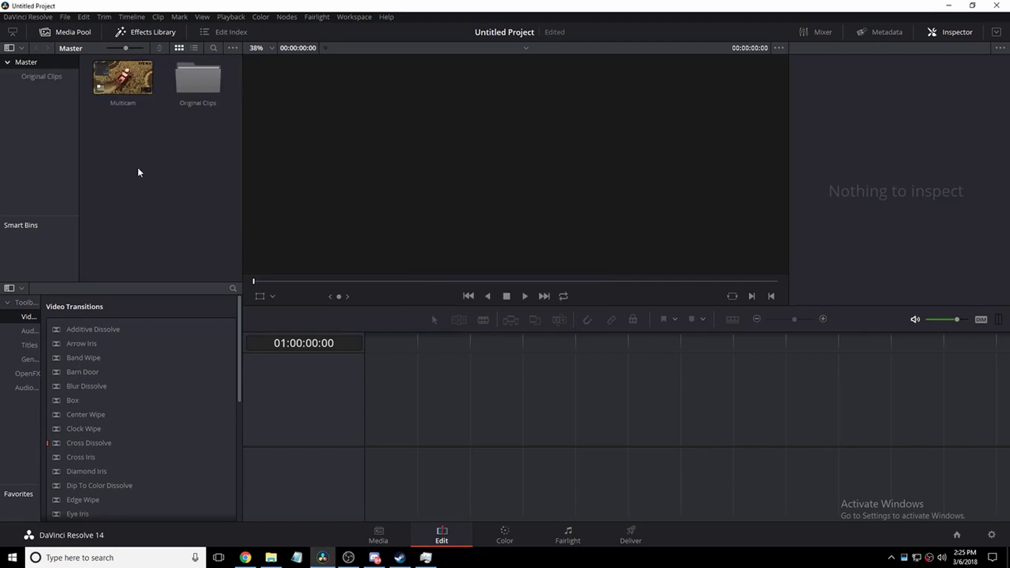
- Check the Original Clips bin, then drag the Multicam clip from Master onto a new Timeline 1
{"action": "double_click", "coordinate": [199, 86]}
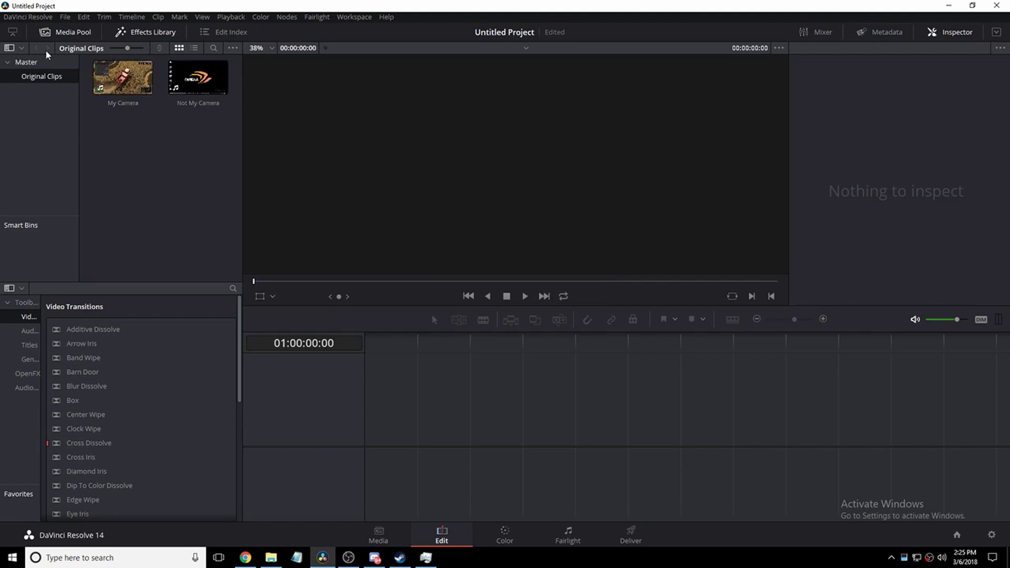
{"action": "left_click", "coordinate": [32, 62]}
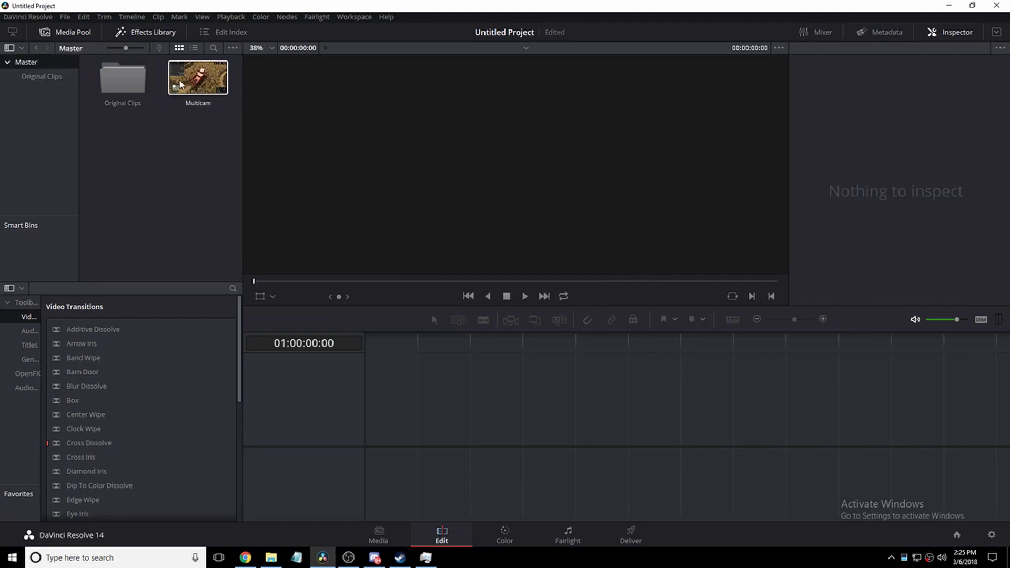
{"action": "left_click_drag", "start_coordinate": [198, 79], "coordinate": [369, 420]}
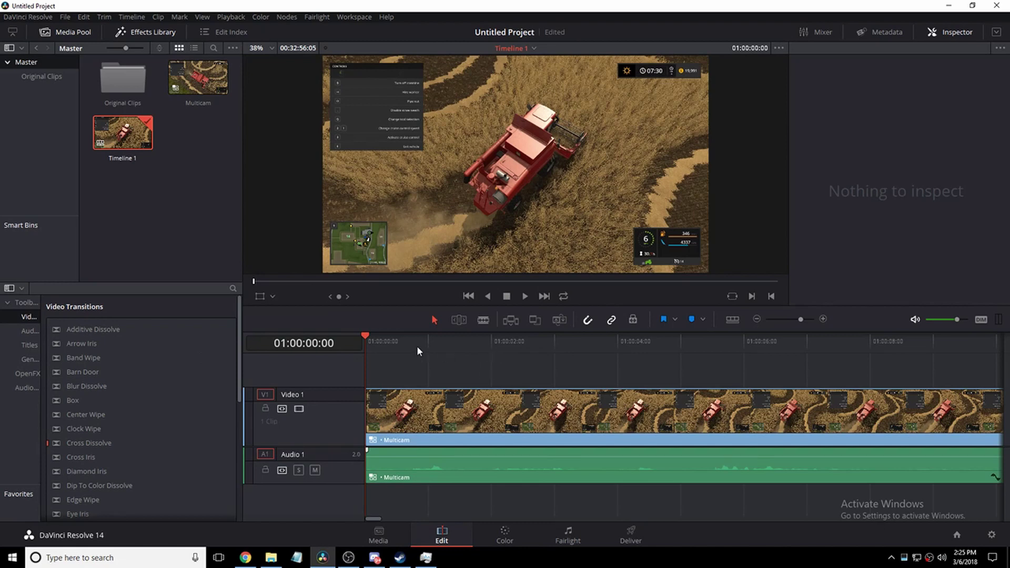
- Show the timeline clip in Multicam viewer mode with Angle 1 and Angle 2, switching video and audio
{"action": "double_click", "coordinate": [437, 401]}
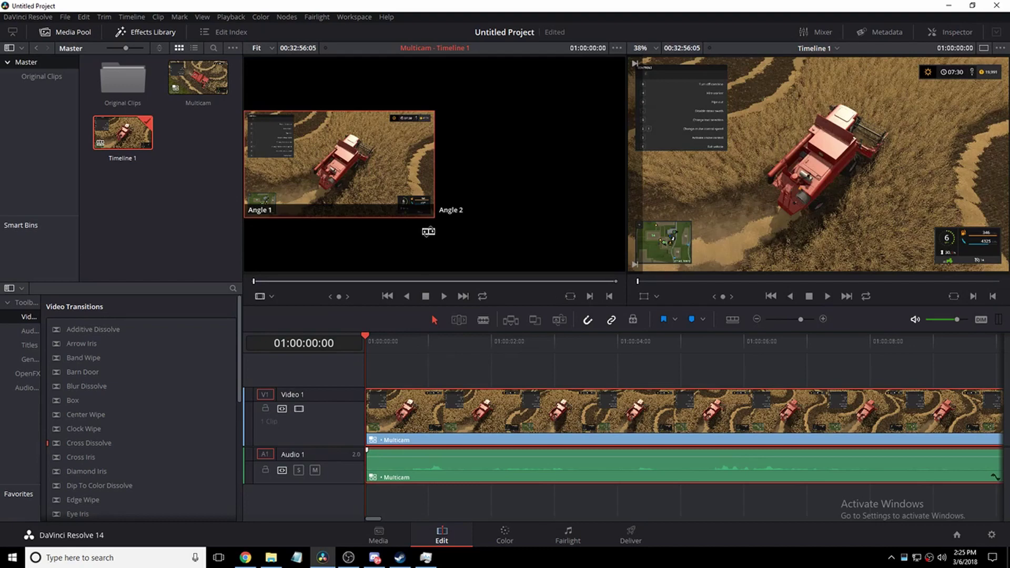
{"action": "left_click", "coordinate": [947, 33]}
{"action": "left_click", "coordinate": [946, 33]}
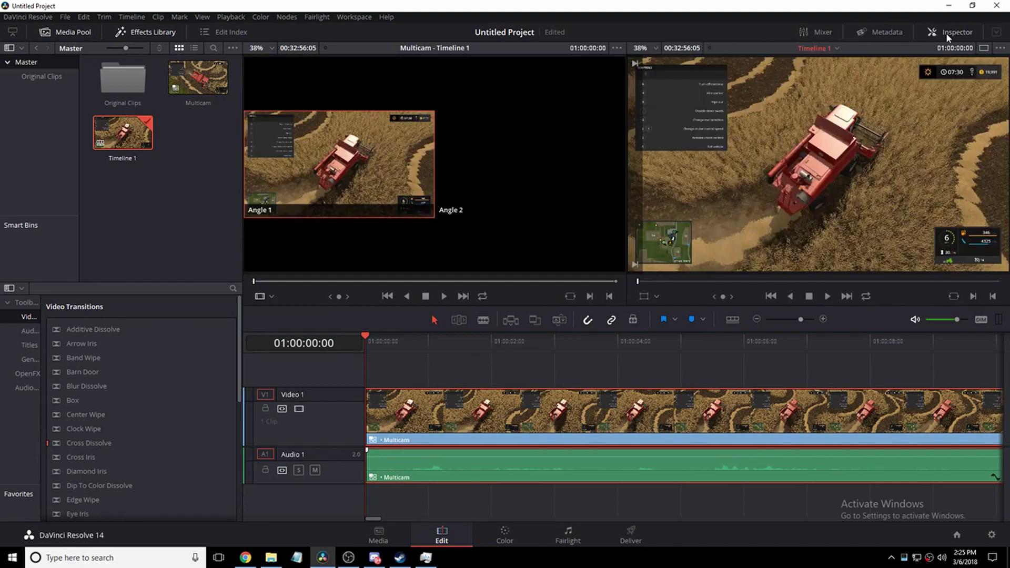
{"action": "left_click", "coordinate": [946, 33]}
{"action": "left_click", "coordinate": [947, 32]}
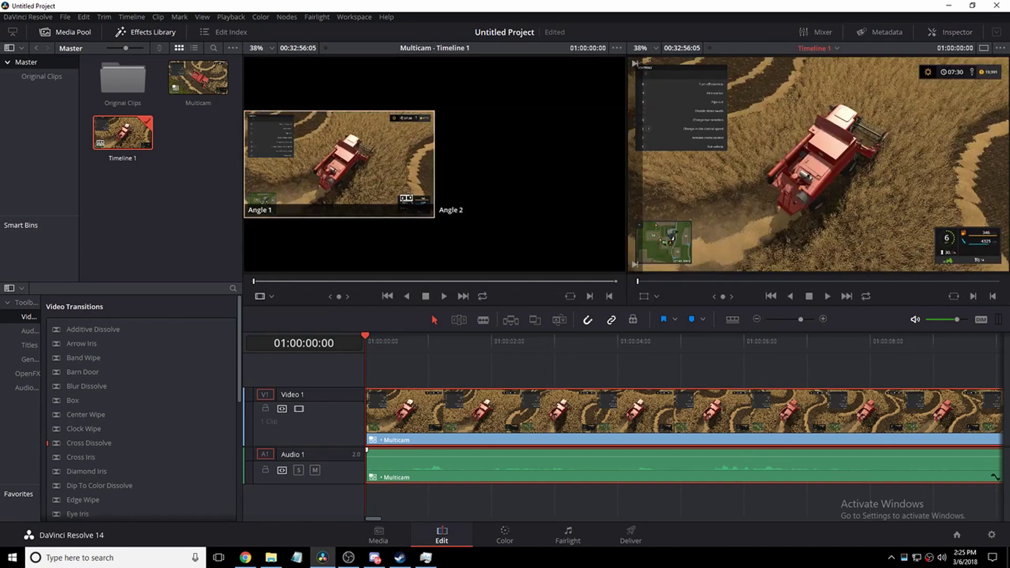
{"action": "left_click", "coordinate": [263, 296]}
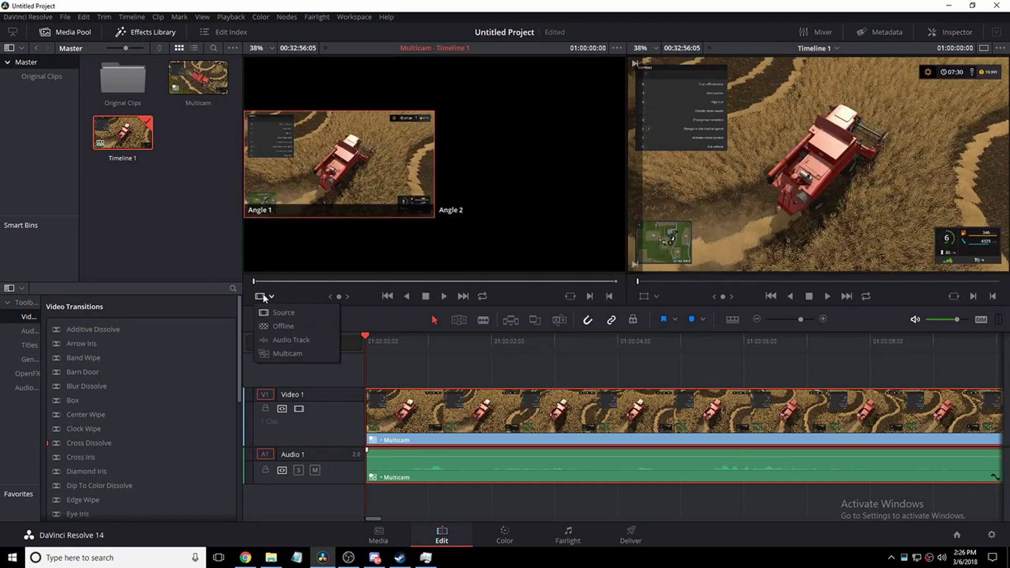
{"action": "left_click", "coordinate": [271, 355]}
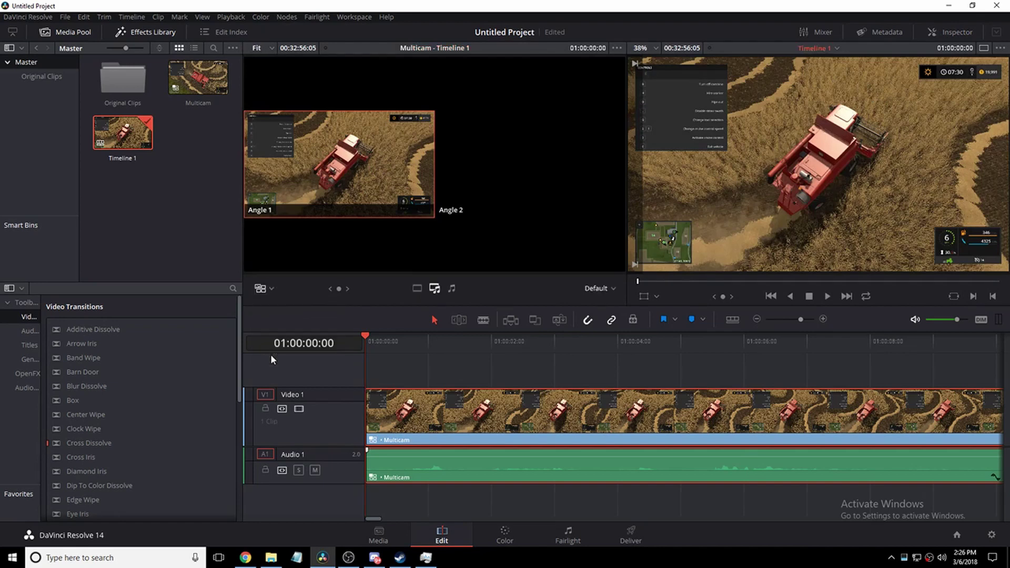
{"action": "left_click", "coordinate": [435, 288]}
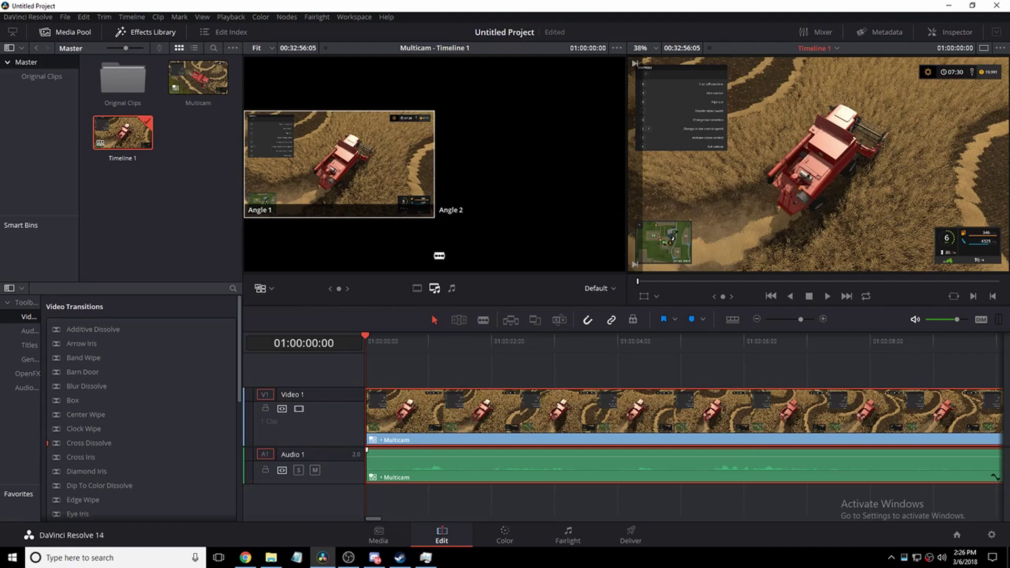
{"action": "mouse_move", "coordinate": [368, 346]}
{"action": "left_mouse_down"}
{"action": "mouse_move", "coordinate": [443, 344]}
{"action": "mouse_move", "coordinate": [356, 349]}
{"action": "left_mouse_up"}
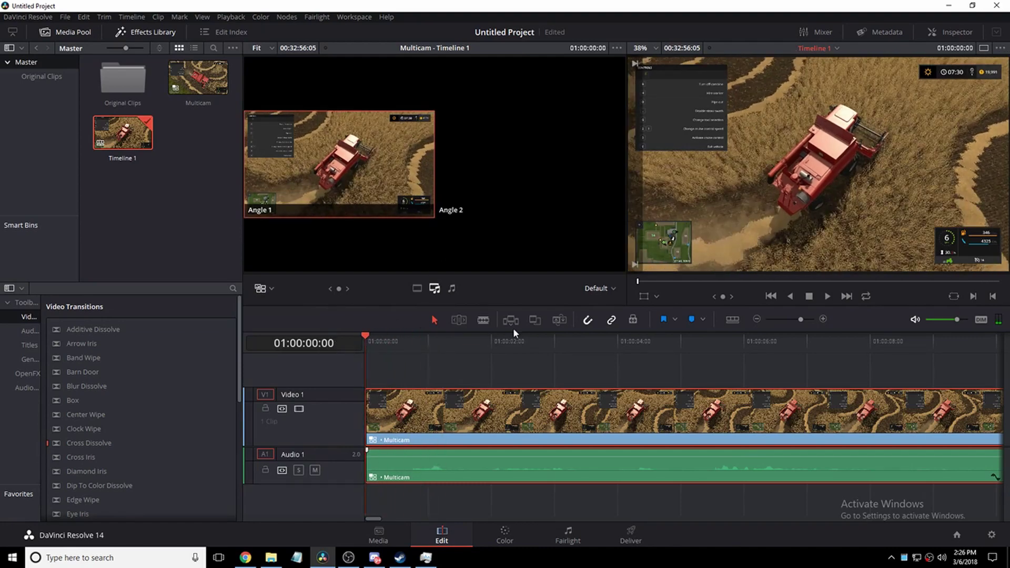
- Play through the footage to find the cut point near 01:00:14:26
{"action": "key", "text": "space"}
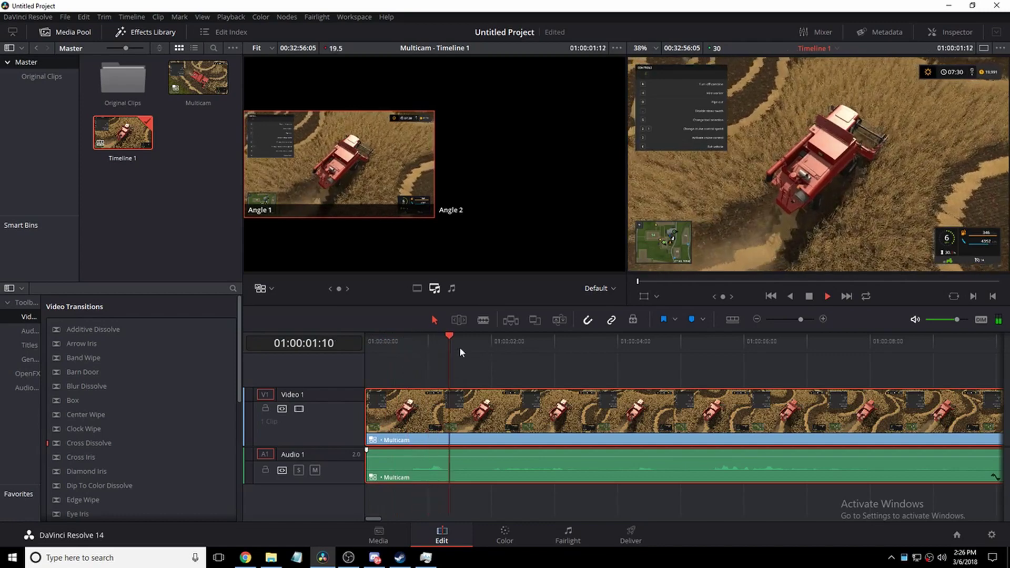
{"action": "key", "text": "space"}
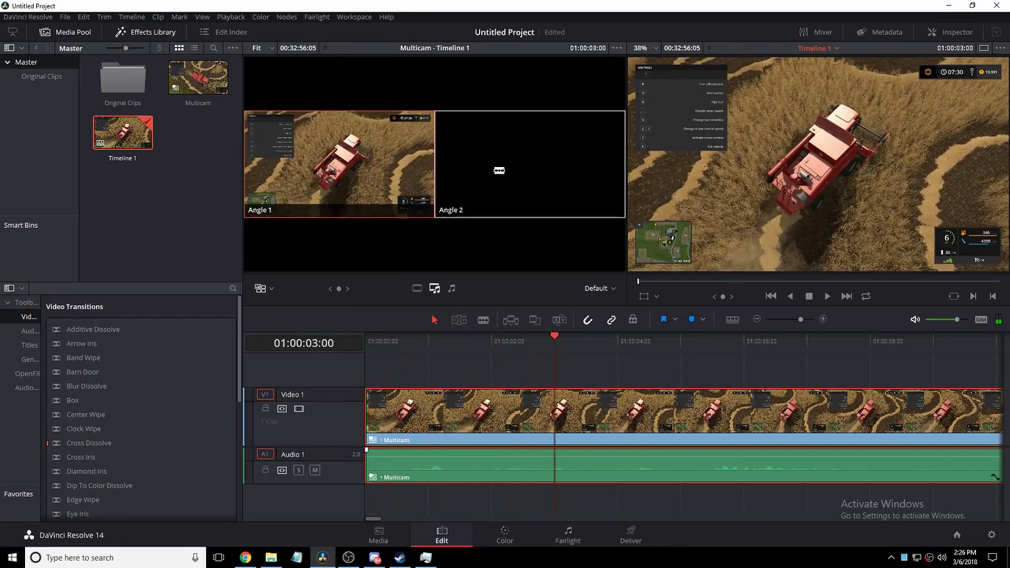
{"action": "key", "text": "space"}
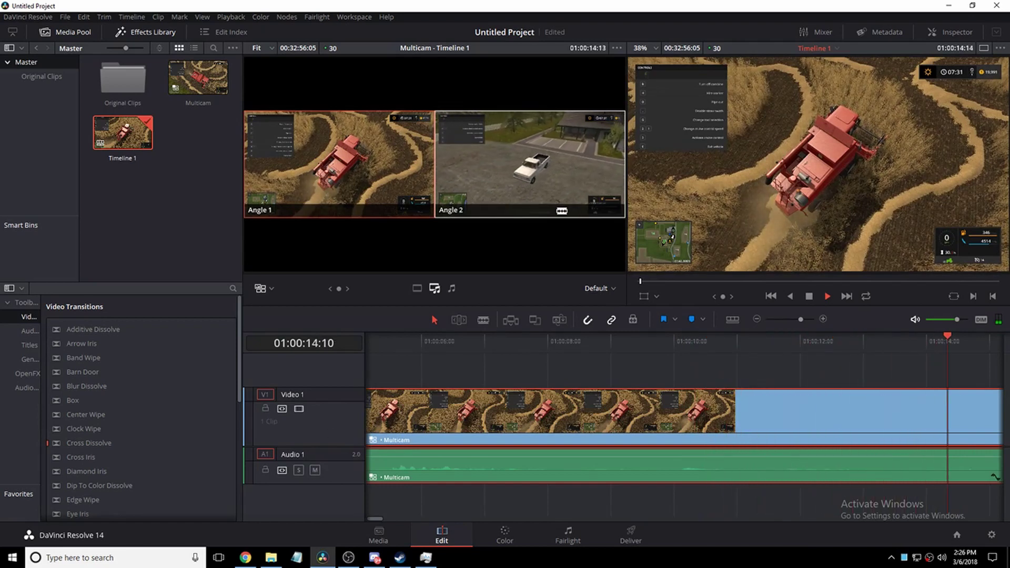
{"action": "key", "text": "space"}
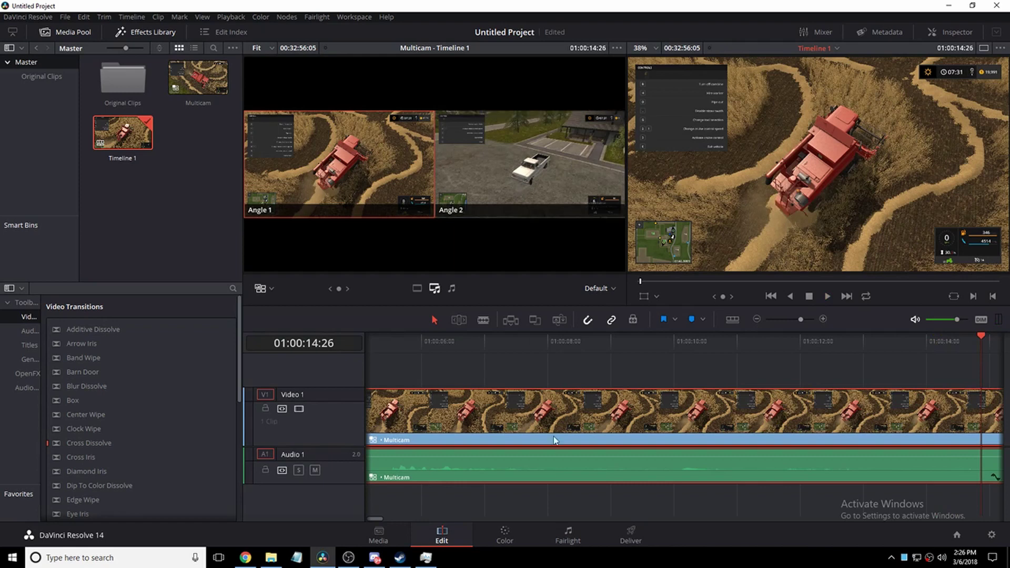
{"action": "scroll", "coordinate": [590, 375], "scroll_direction": "right", "scroll_amount": 5}
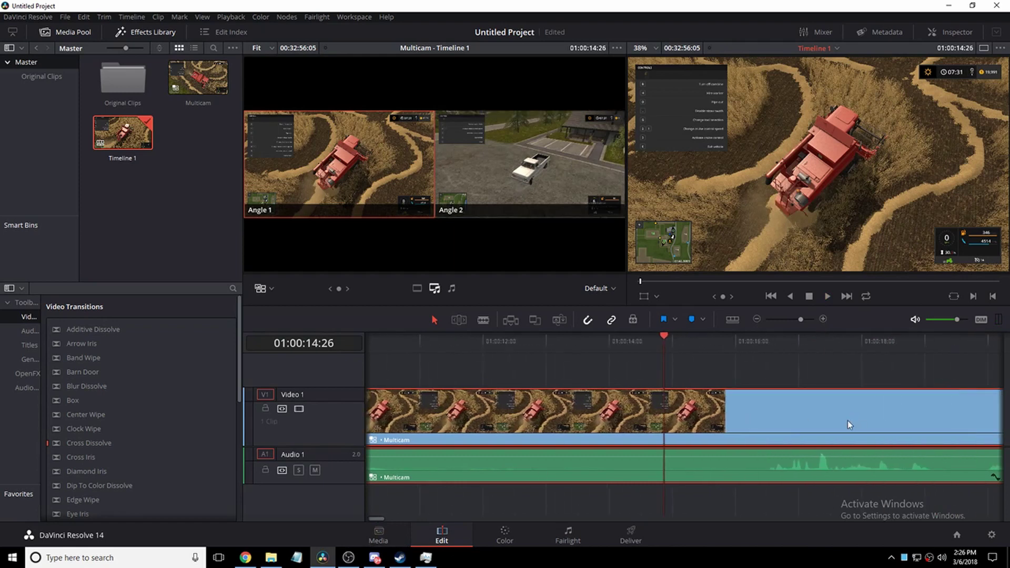
- Cut to Angle 2 at 01:00:14:26 and play back across the cut to check it
{"action": "left_click", "coordinate": [517, 169]}
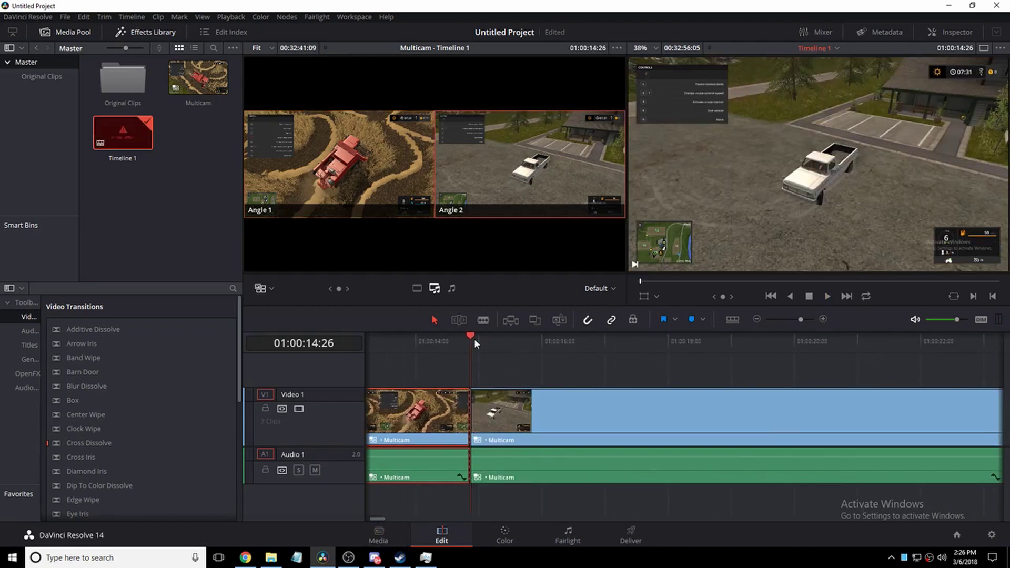
{"action": "key", "text": "space"}
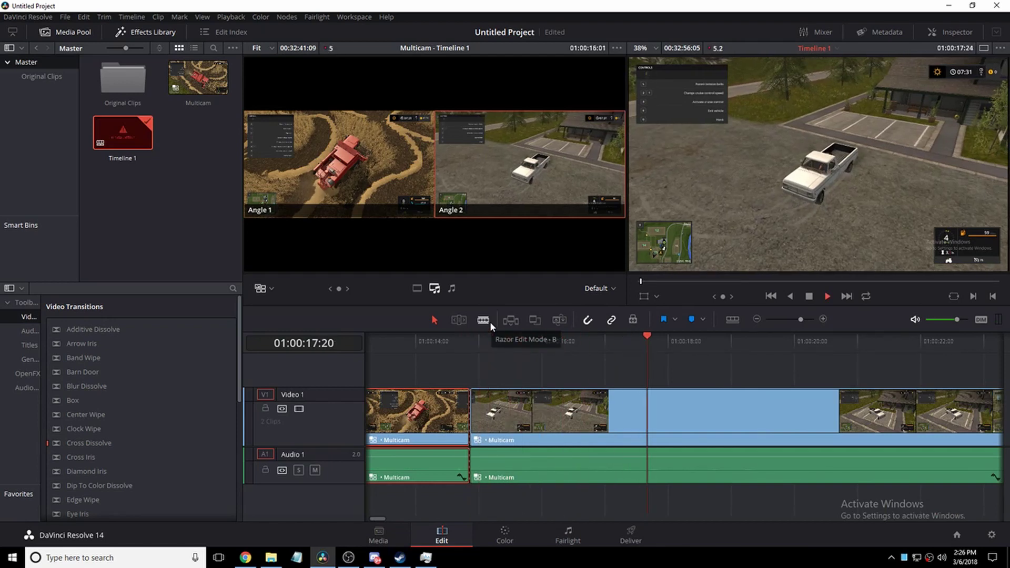
{"action": "key", "text": "space"}
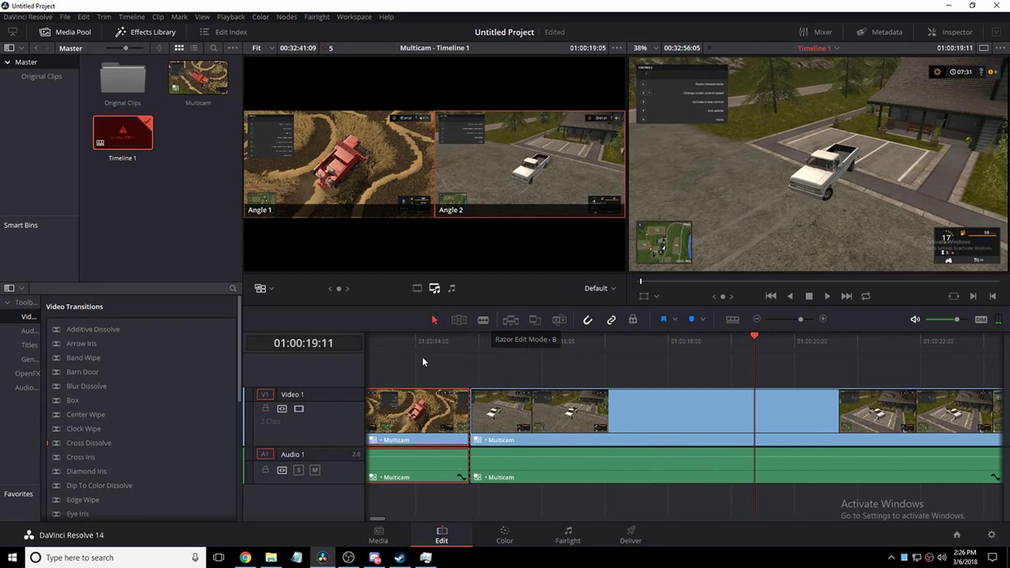
{"action": "left_click", "coordinate": [421, 340]}
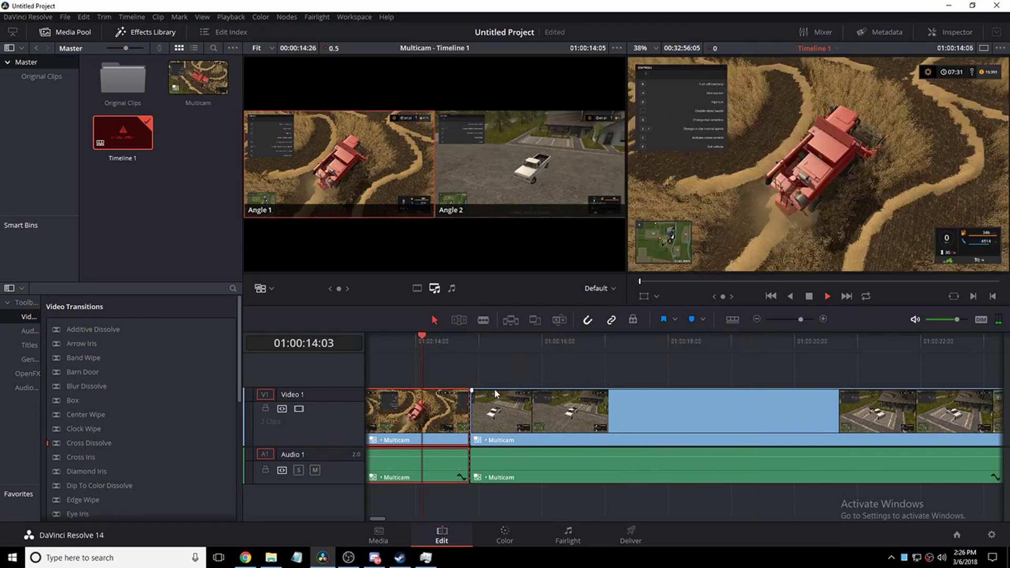
{"action": "key", "text": "space"}
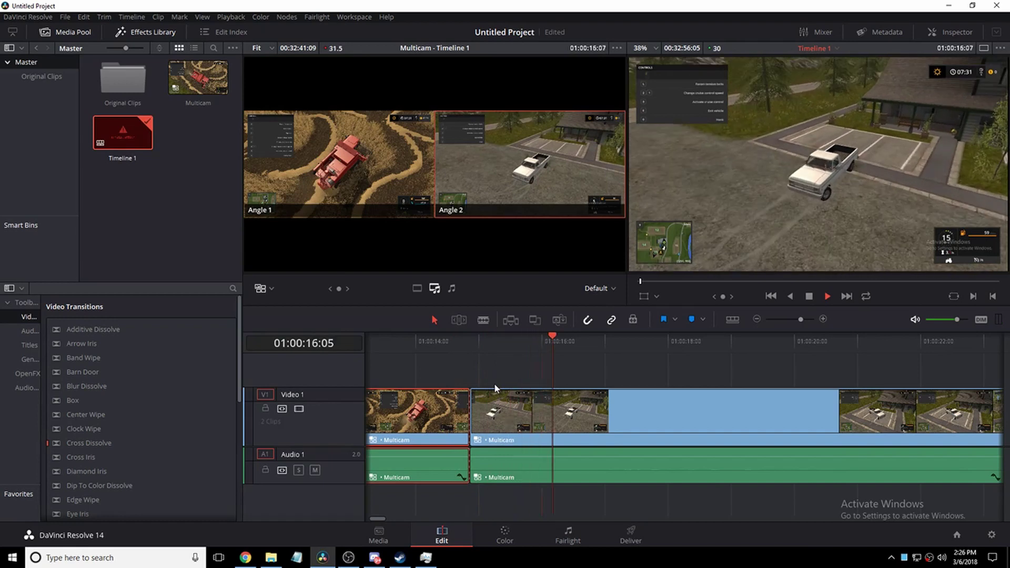
{"action": "key", "text": "space"}
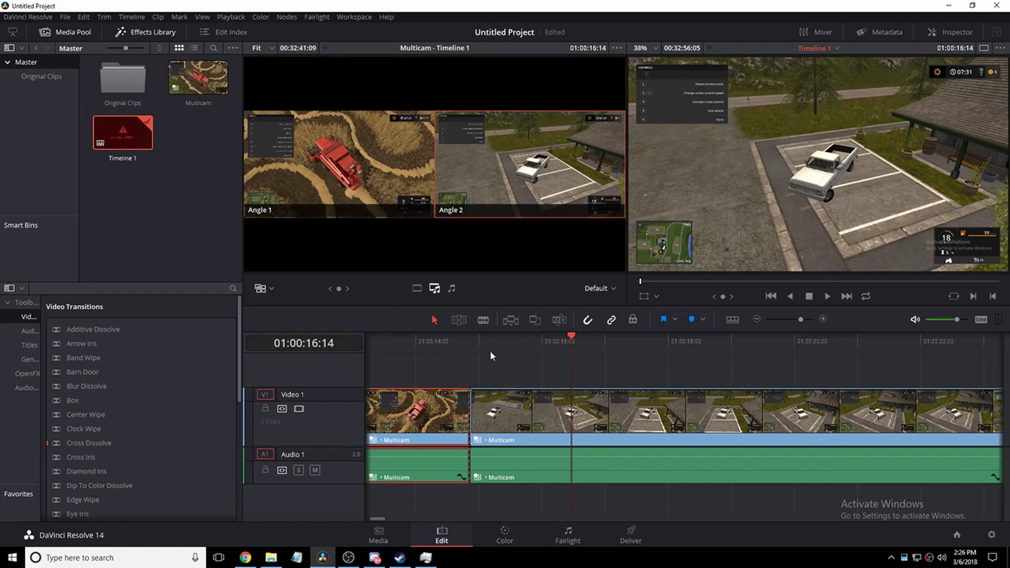
- Set angle switching to video only and switch the whole multicam clip to Angle 2
{"action": "left_click", "coordinate": [467, 341]}
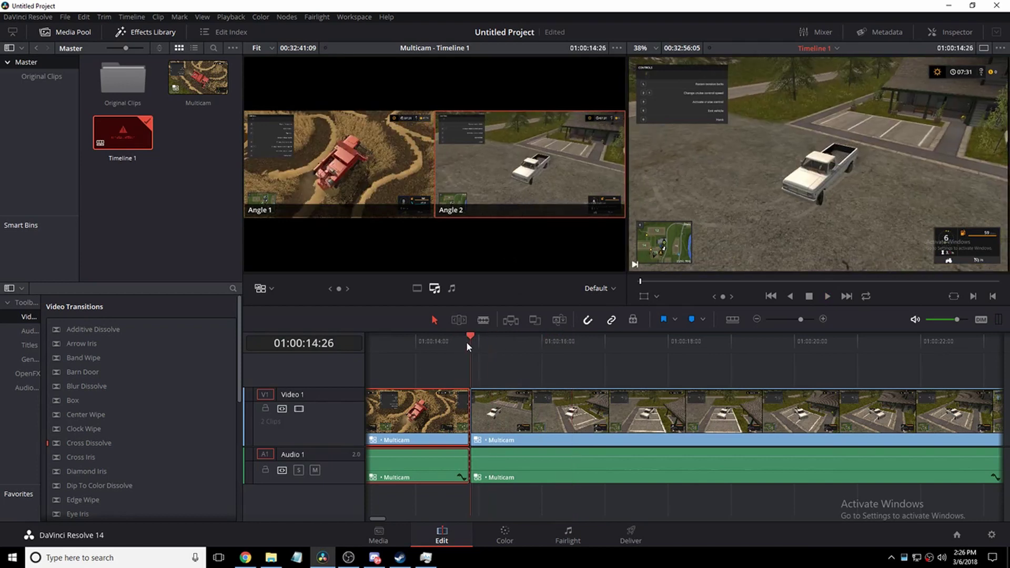
{"action": "left_click", "coordinate": [417, 288]}
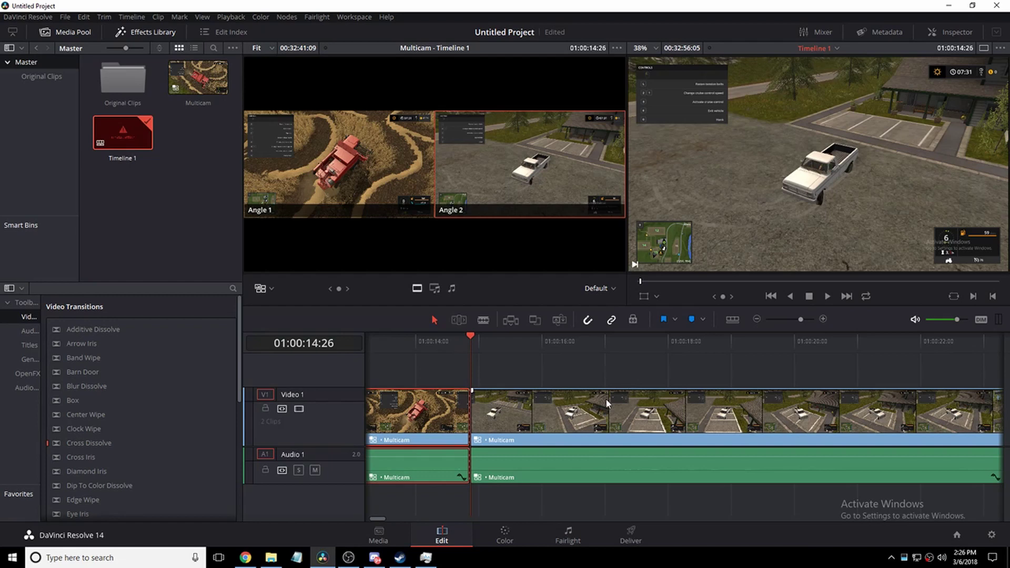
{"action": "right_click", "coordinate": [421, 418]}
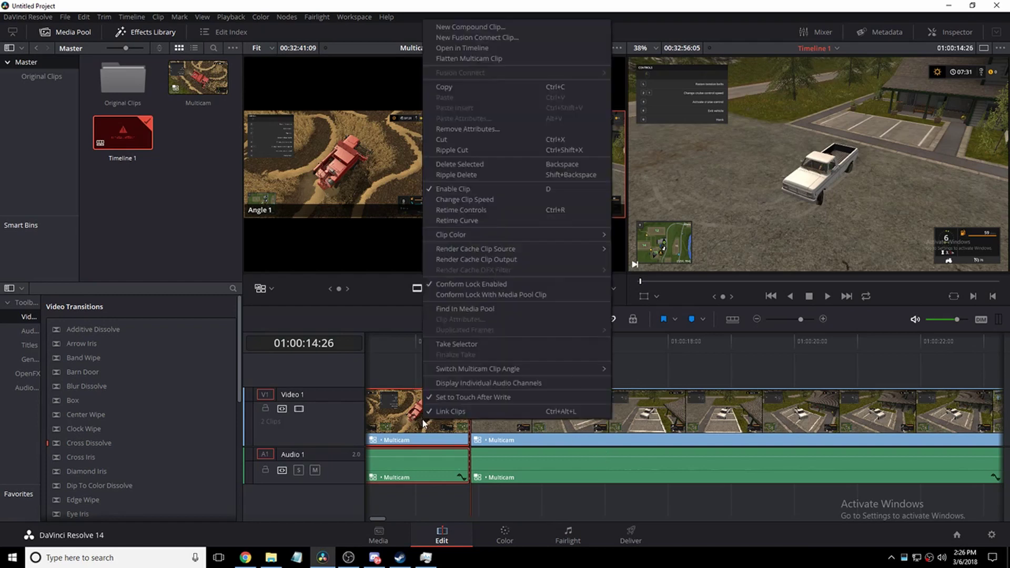
{"action": "left_click", "coordinate": [482, 175]}
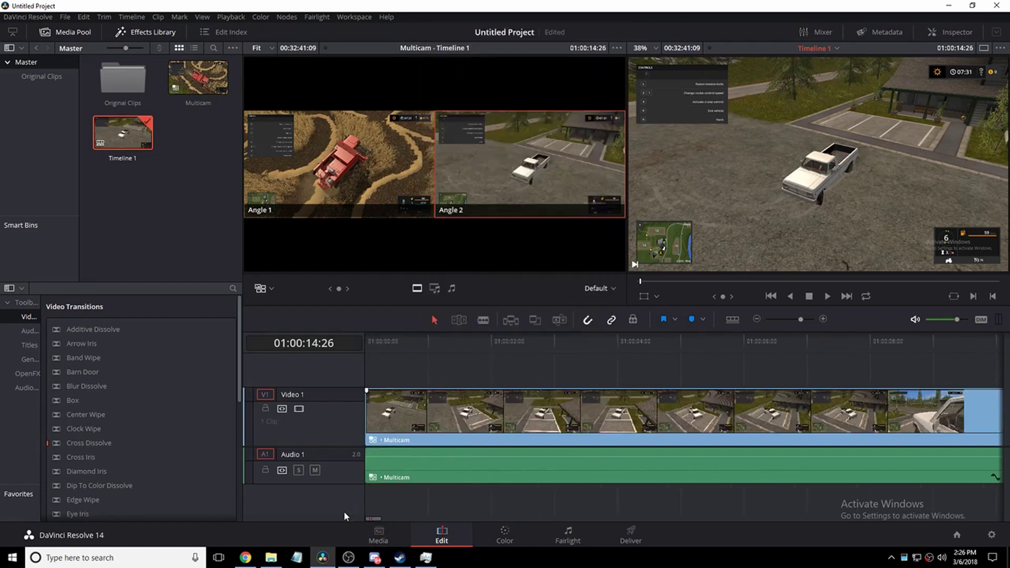
- From the timeline start, cut to Angle 1 at 01:00:02:07
{"action": "key", "text": "Home"}
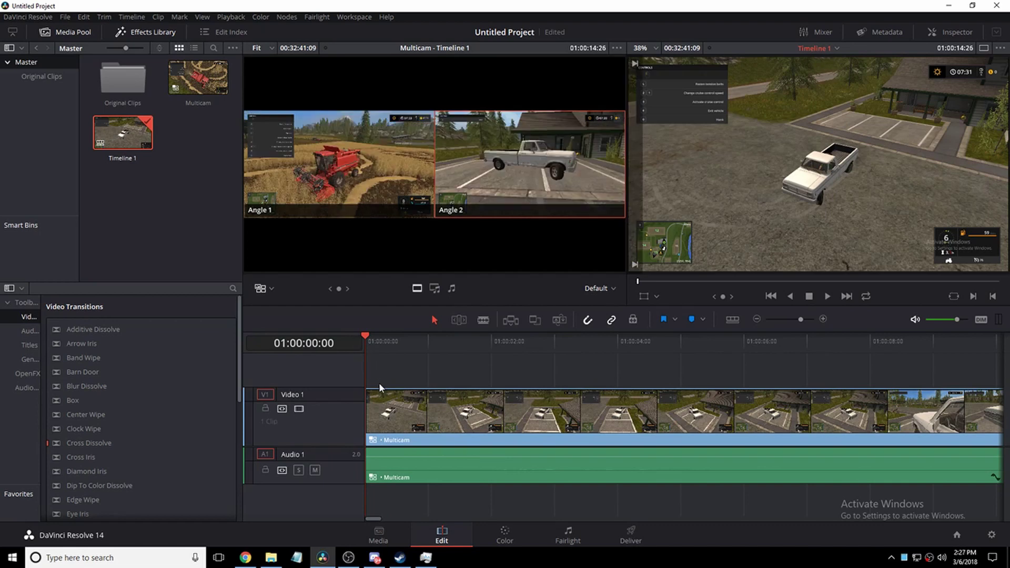
{"action": "left_click_drag", "start_coordinate": [394, 346], "coordinate": [506, 339]}
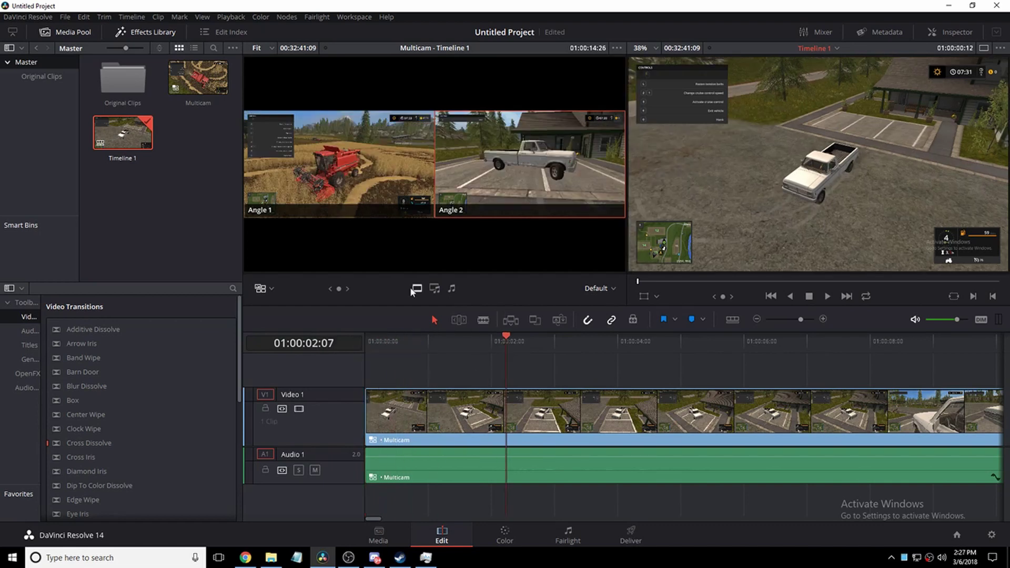
{"action": "left_click", "coordinate": [374, 152]}
{"action": "left_click", "coordinate": [590, 341]}
{"action": "left_click", "coordinate": [693, 341]}
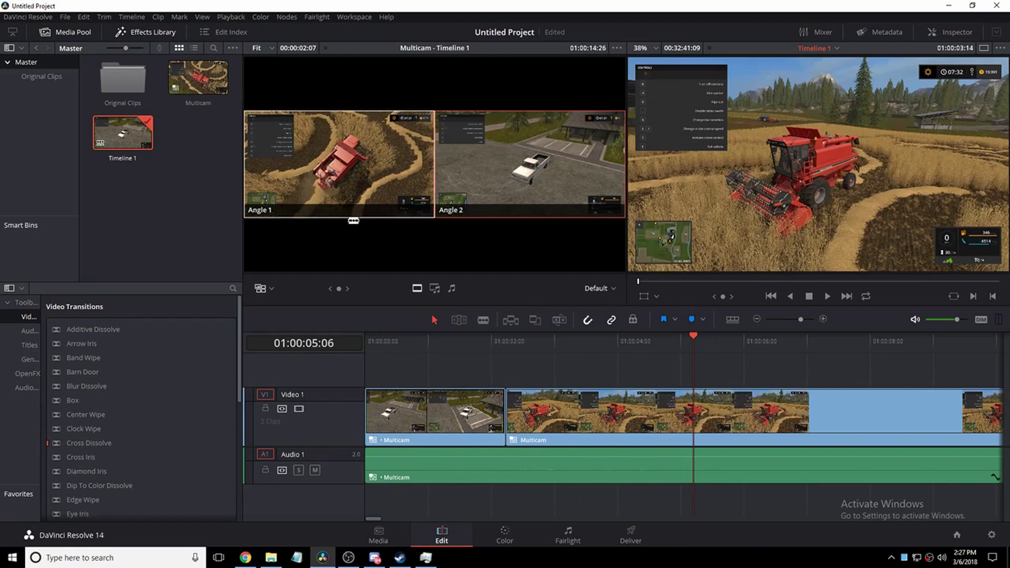
- Cut back to Angle 2 around 01:00:05:16, add an Angle 2 cut at 01:00:07:22, and review
{"action": "left_click", "coordinate": [584, 341]}
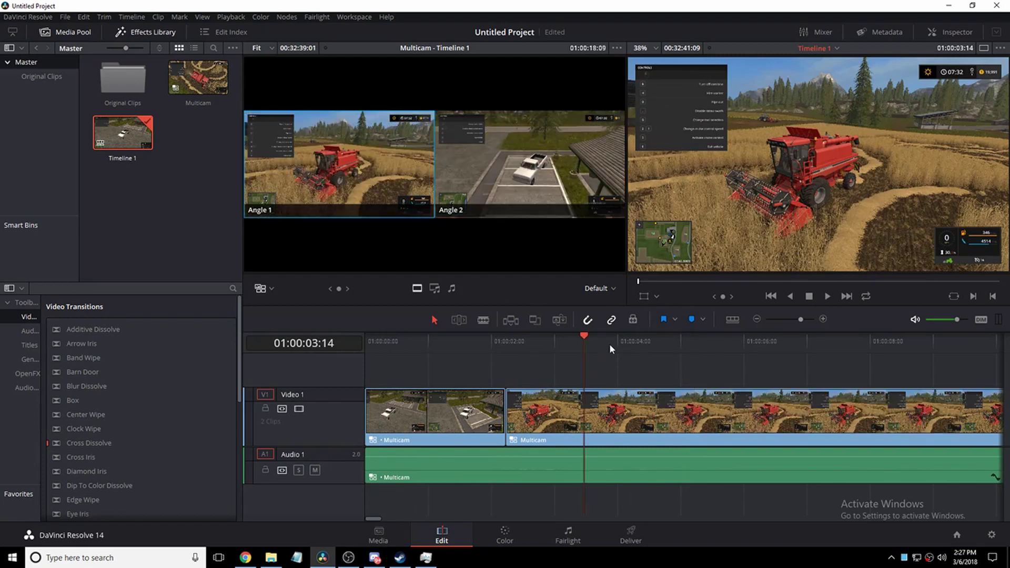
{"action": "left_click_drag", "start_coordinate": [649, 341], "coordinate": [716, 339]}
{"action": "key", "text": "2"}
{"action": "key", "text": "Left"}
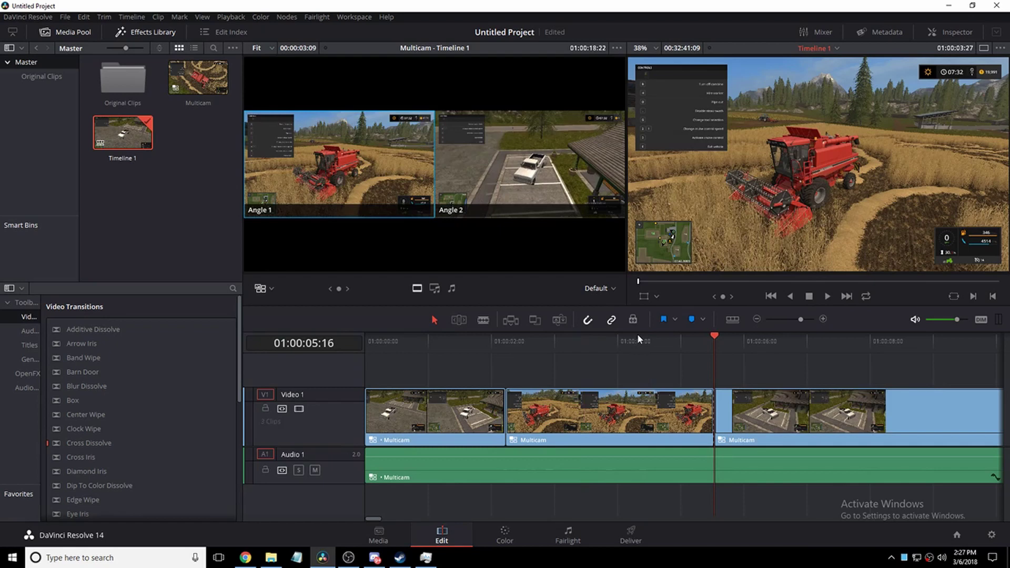
{"action": "left_click", "coordinate": [615, 338]}
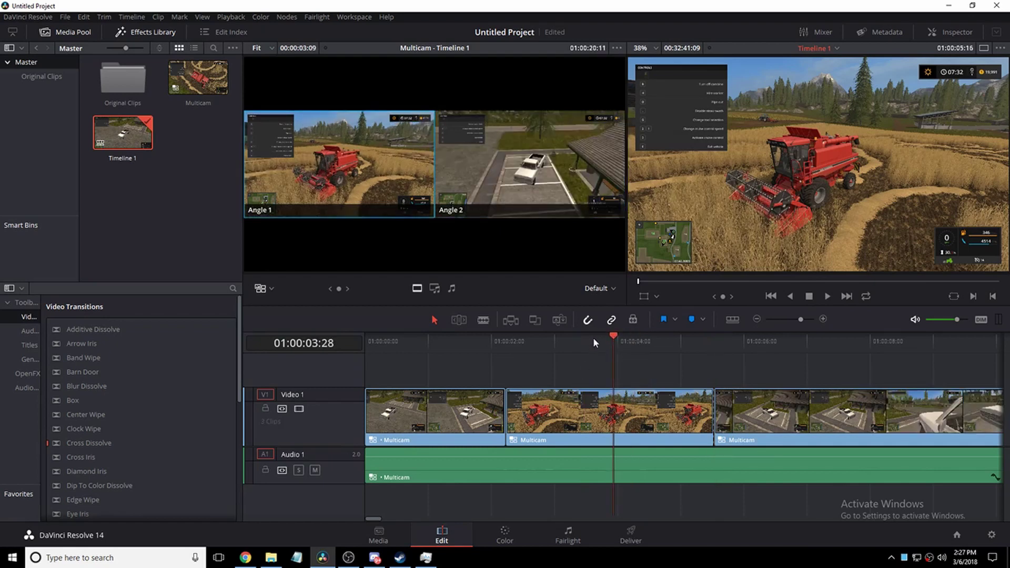
{"action": "left_click_drag", "start_coordinate": [593, 343], "coordinate": [967, 373]}
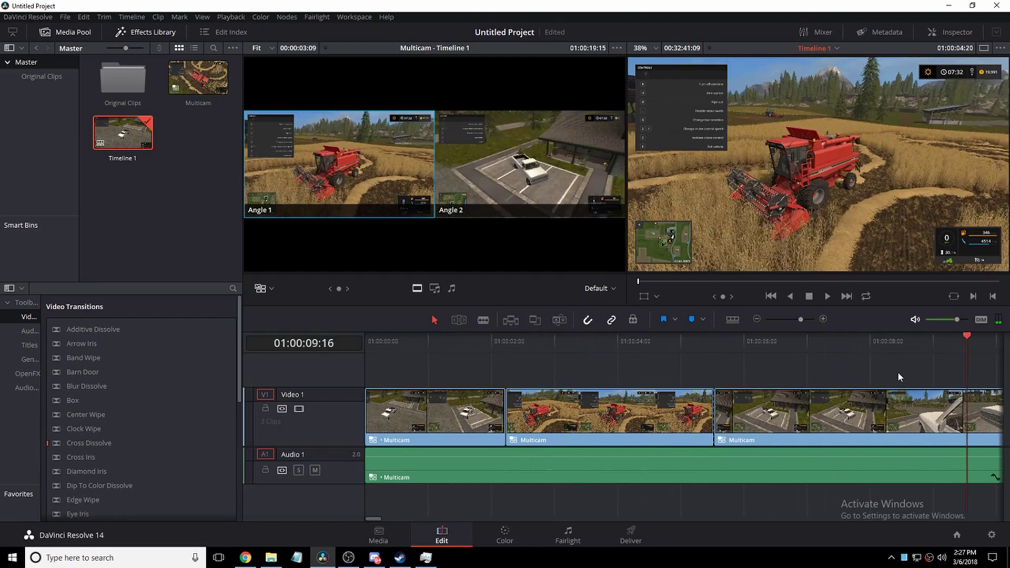
{"action": "left_click", "coordinate": [468, 167]}
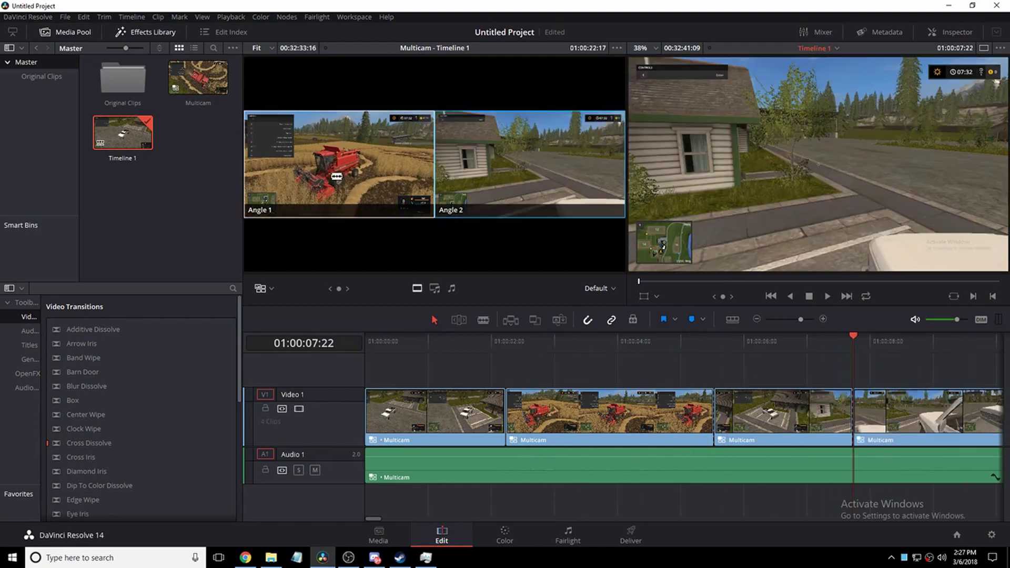
{"action": "left_click_drag", "start_coordinate": [848, 348], "coordinate": [877, 367]}
{"action": "key", "text": "Home"}
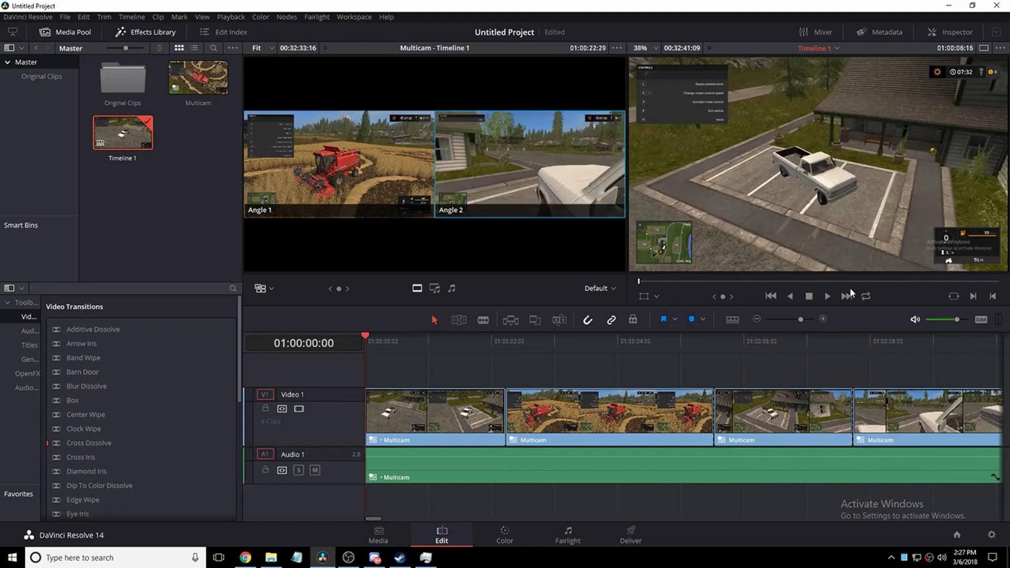
{"action": "left_click", "coordinate": [827, 297]}
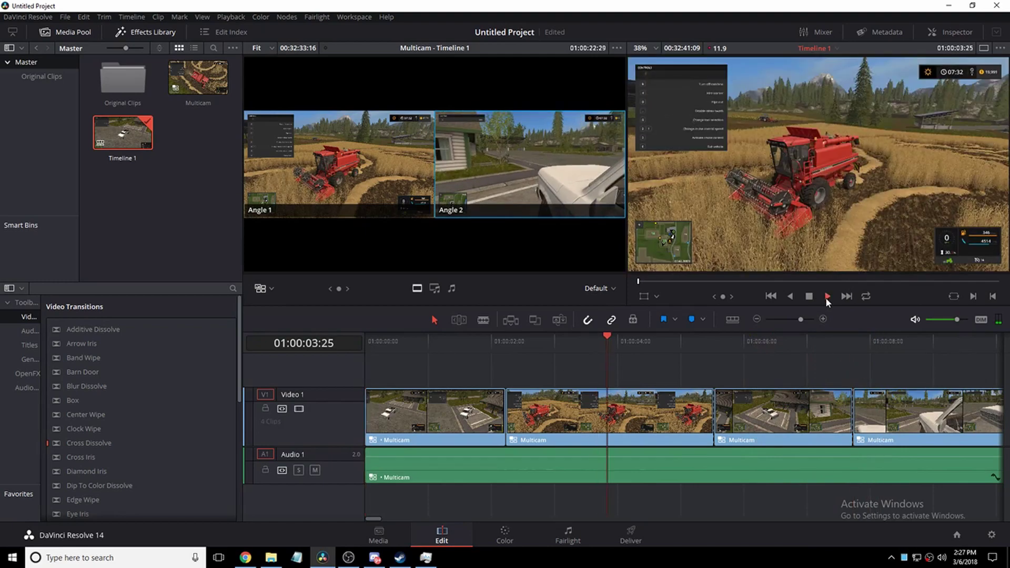
{"action": "left_click", "coordinate": [425, 348]}
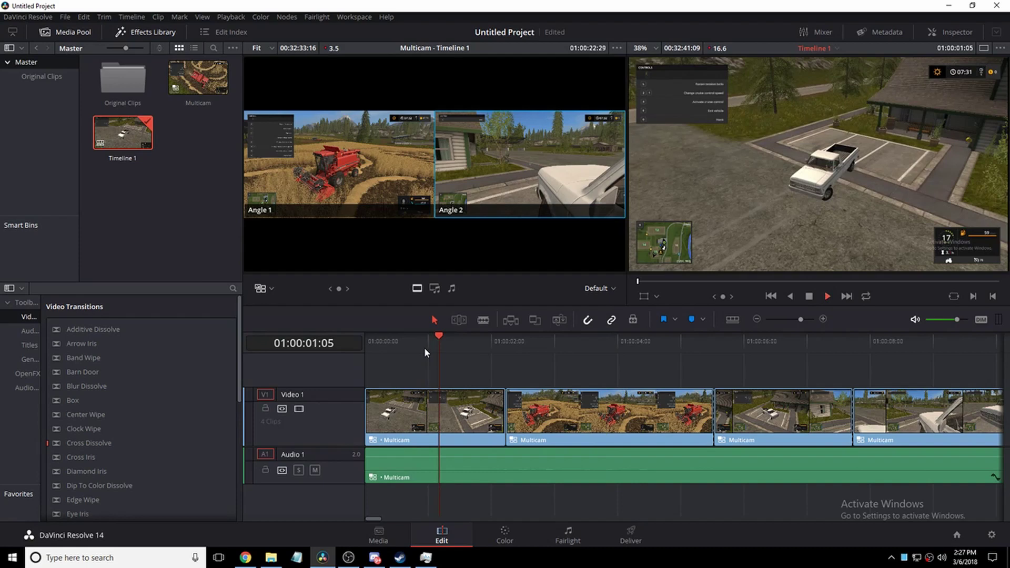
{"action": "key", "text": "2"}
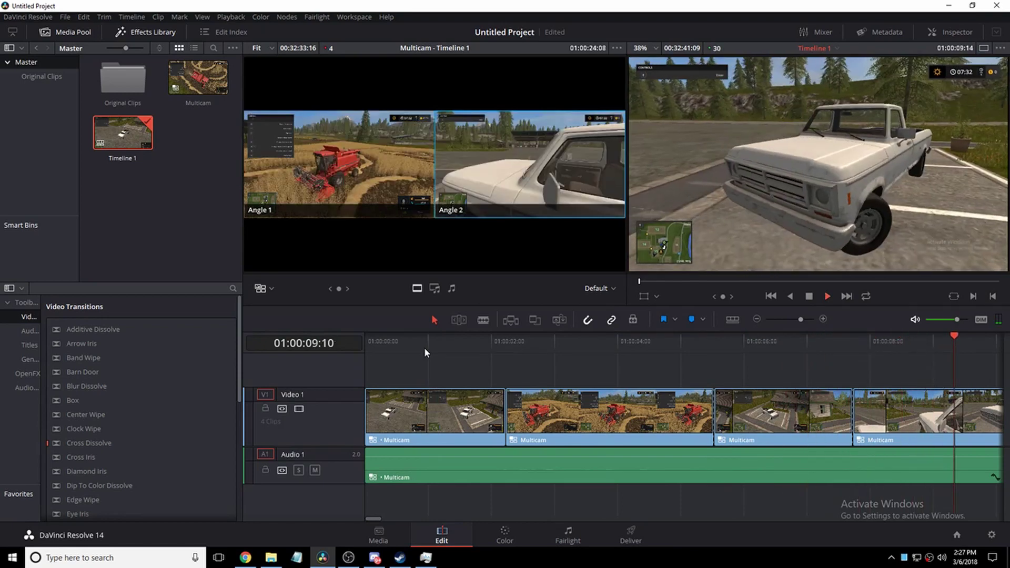
{"action": "left_click", "coordinate": [810, 296]}
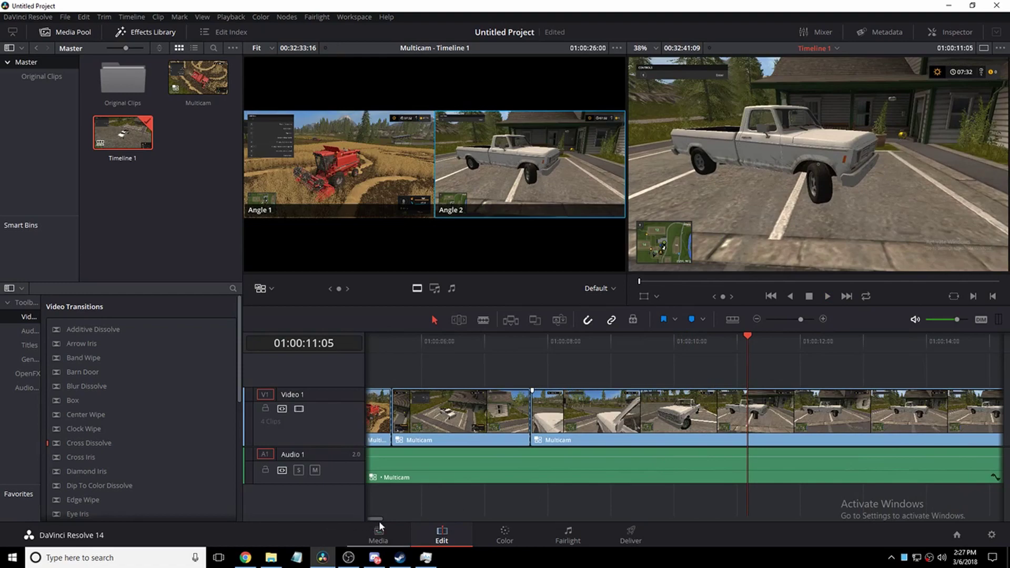
{"action": "left_click_drag", "start_coordinate": [379, 520], "coordinate": [362, 518]}
- Check Task Manager's process list sorted by name, then return to DaVinci Resolve
{"action": "left_click", "coordinate": [424, 558]}
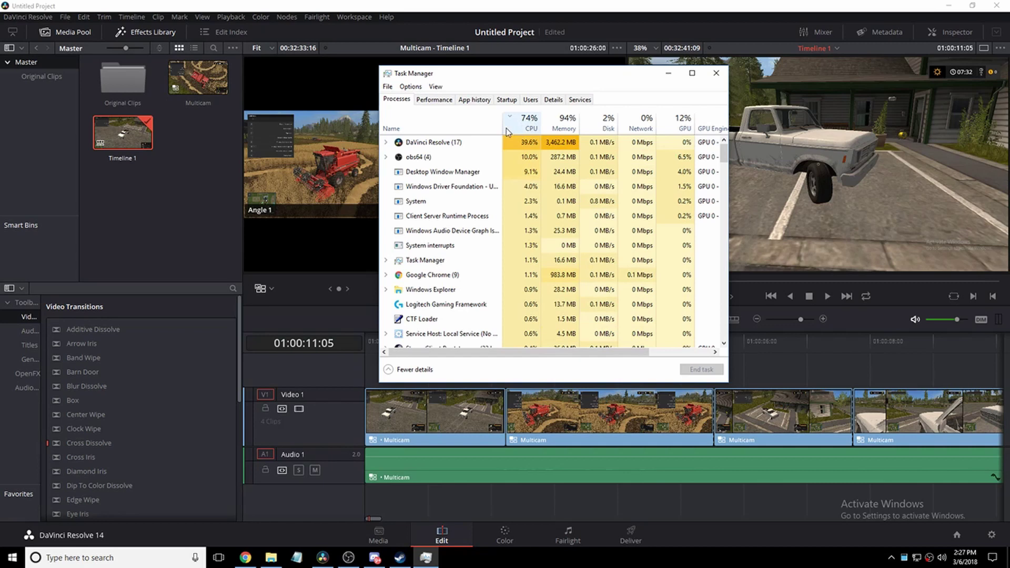
{"action": "left_click", "coordinate": [450, 122]}
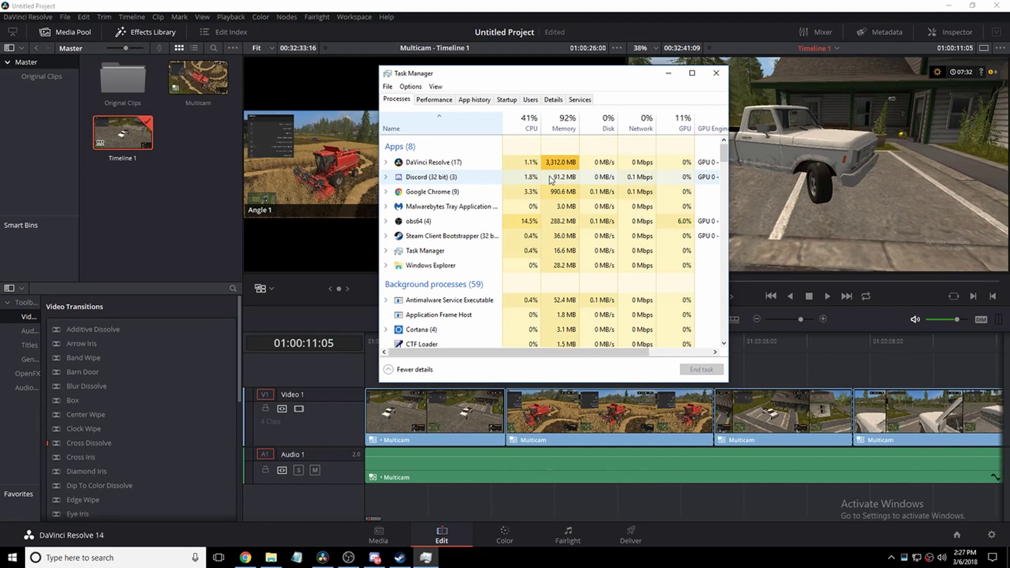
{"action": "left_click", "coordinate": [118, 236]}
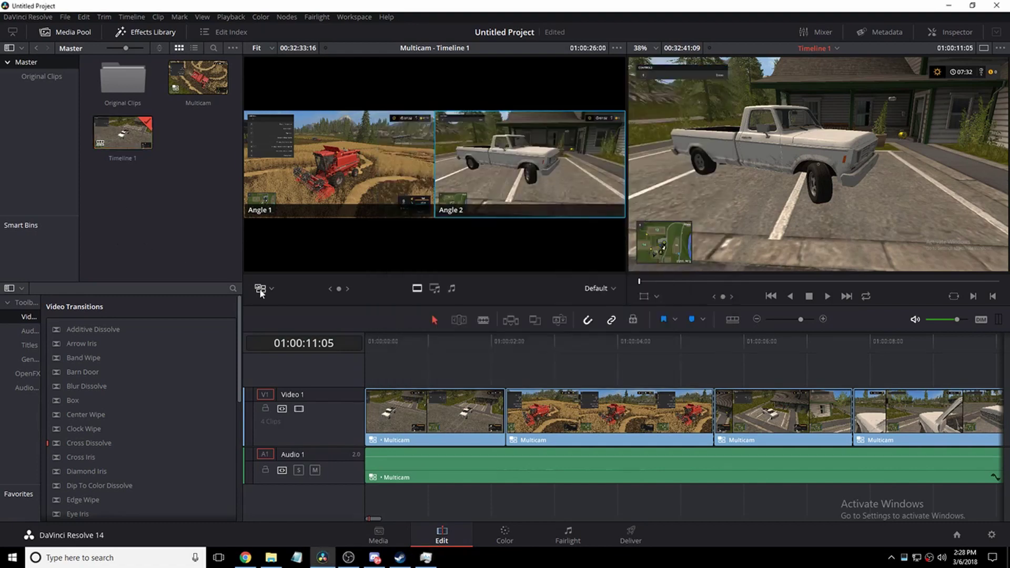
- Cut to the harvester angle at 01:00:01:13 and to the truck angle at 01:00:02:27
{"action": "left_click_drag", "start_coordinate": [439, 341], "coordinate": [455, 341]}
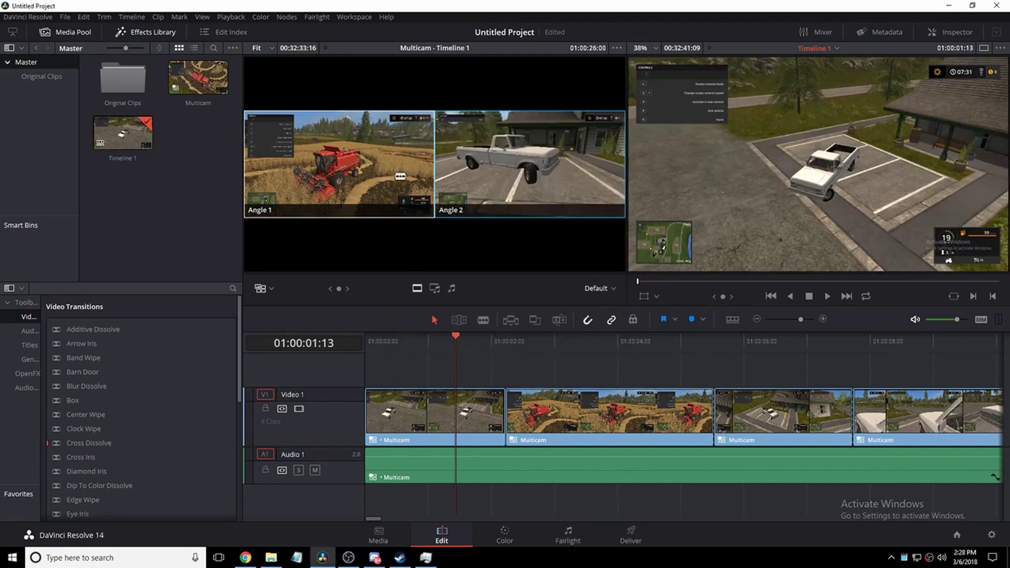
{"action": "left_click", "coordinate": [401, 176]}
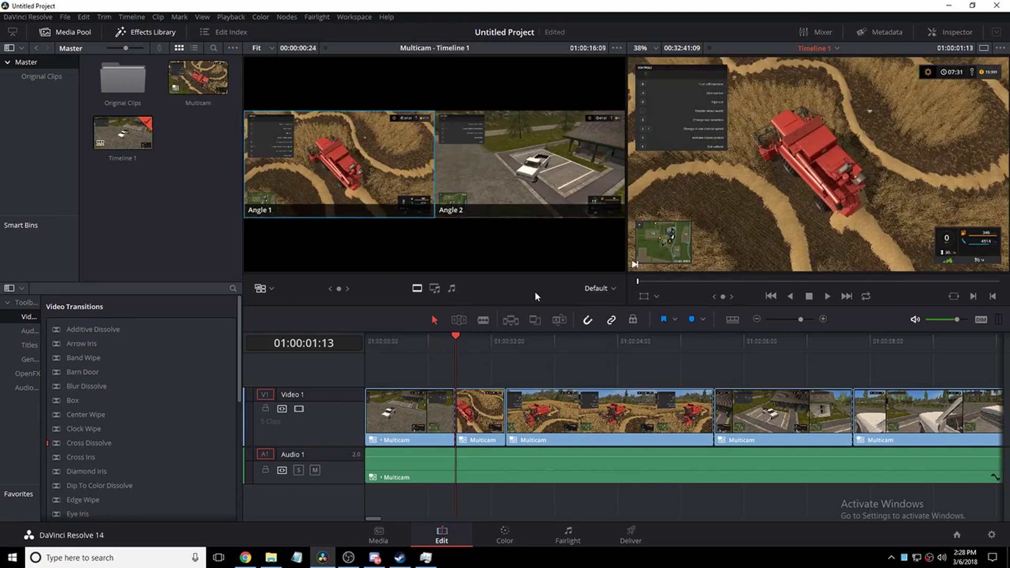
{"action": "left_click", "coordinate": [598, 341]}
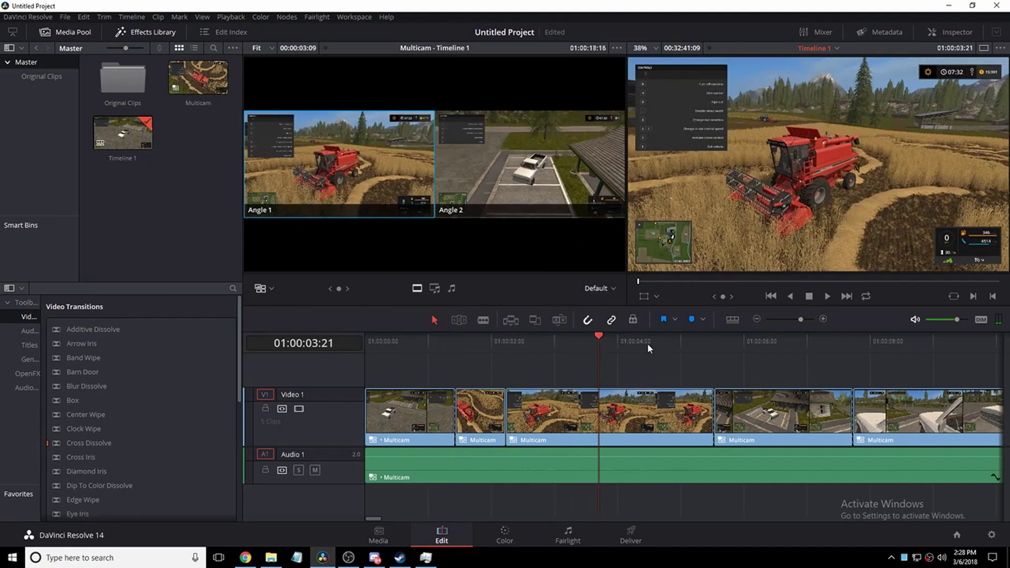
{"action": "left_click", "coordinate": [677, 343]}
{"action": "left_click", "coordinate": [548, 342]}
{"action": "left_click", "coordinate": [514, 138]}
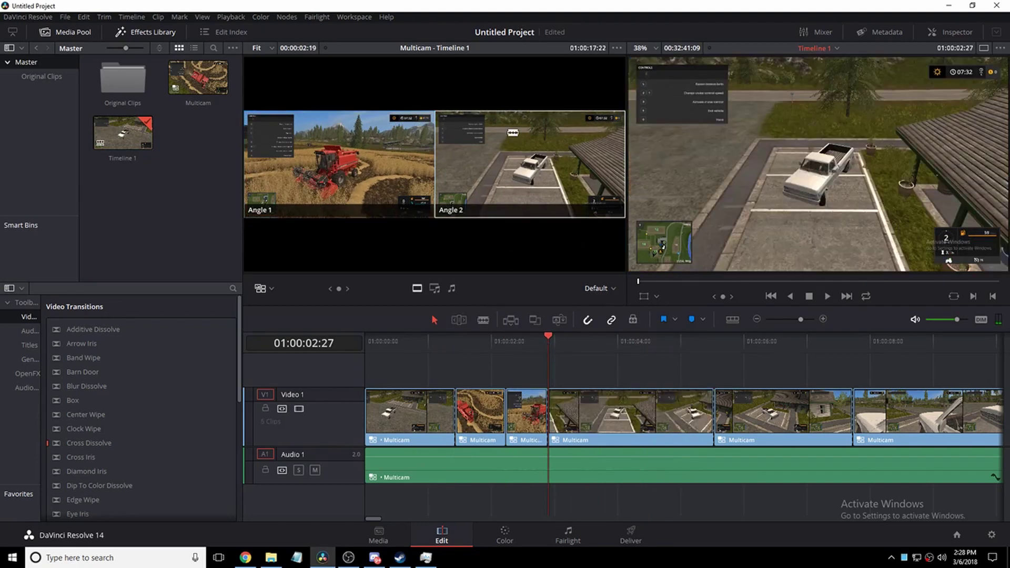
- Add alternating angle cuts at 01:00:04:07, 05:03, 06:20 and 08:22, then reopen Task Manager
{"action": "left_click", "coordinate": [634, 342]}
{"action": "left_click", "coordinate": [337, 136]}
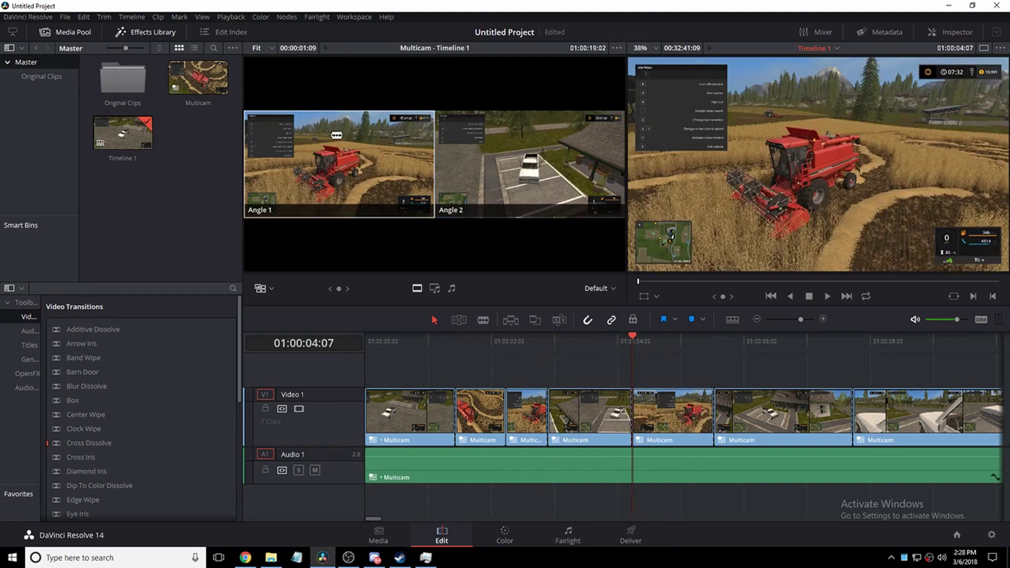
{"action": "left_click", "coordinate": [687, 341]}
{"action": "left_click", "coordinate": [520, 192]}
{"action": "left_click", "coordinate": [786, 341]}
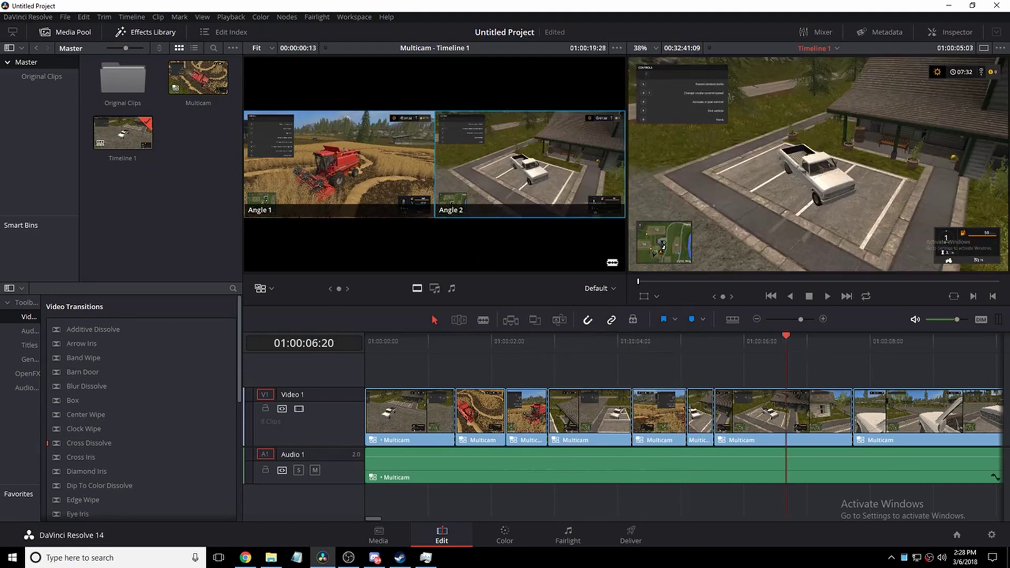
{"action": "left_click", "coordinate": [370, 167]}
{"action": "left_click", "coordinate": [918, 341]}
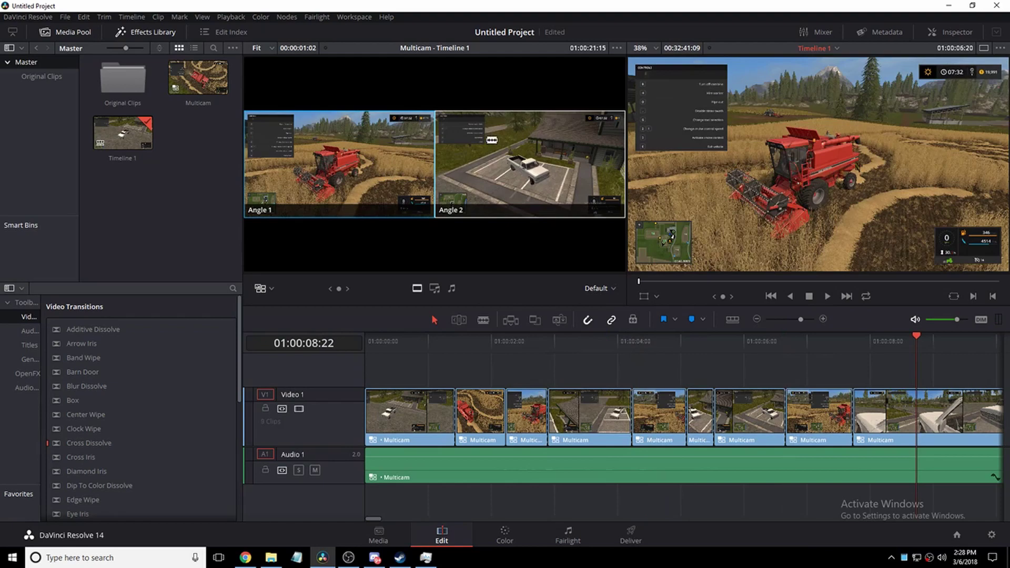
{"action": "left_click", "coordinate": [396, 154]}
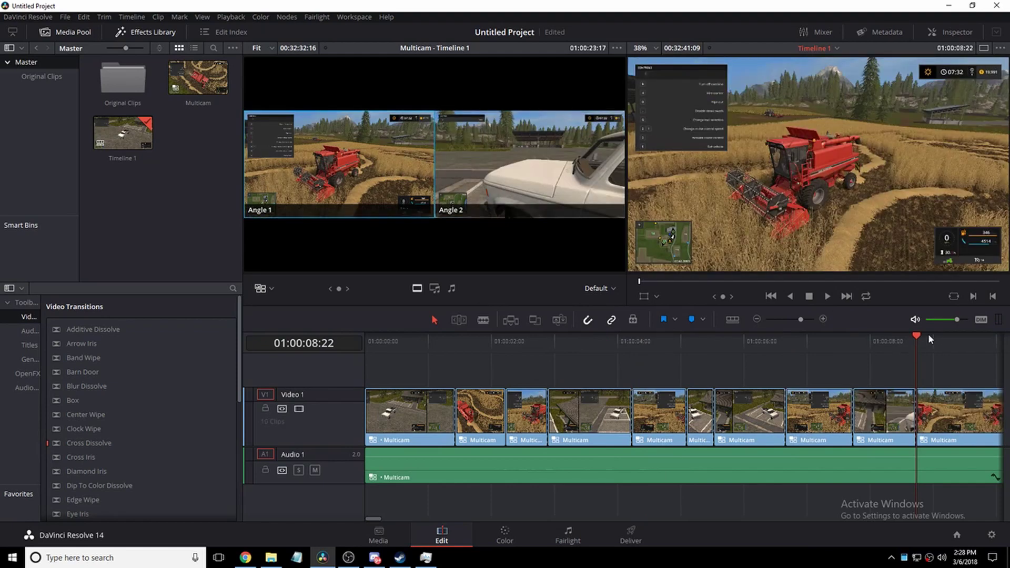
{"action": "left_click", "coordinate": [426, 558]}
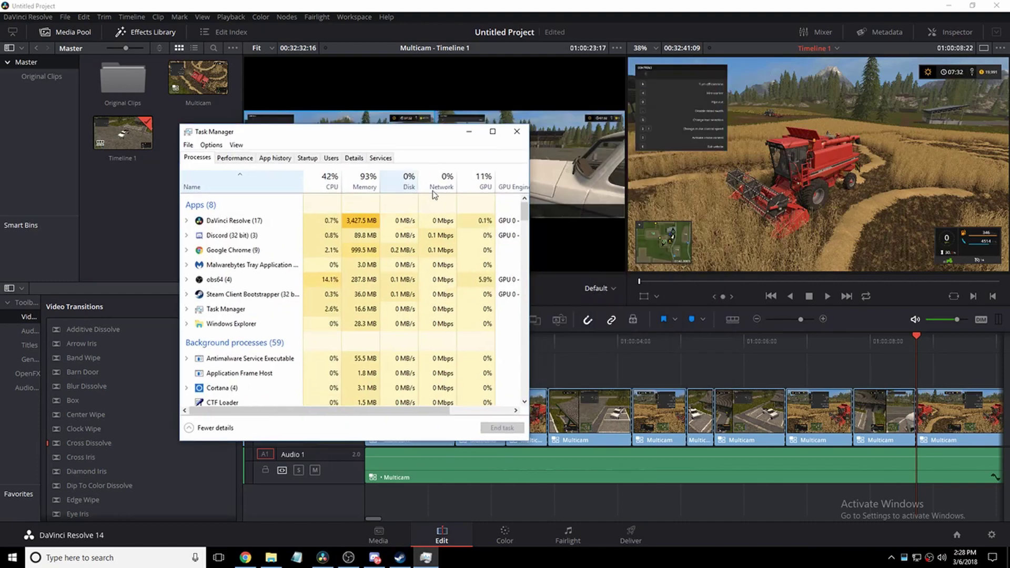
- Play the edit from the start while watching CPU load in Task Manager, then stop playback in Resolve
{"action": "left_click", "coordinate": [662, 340]}
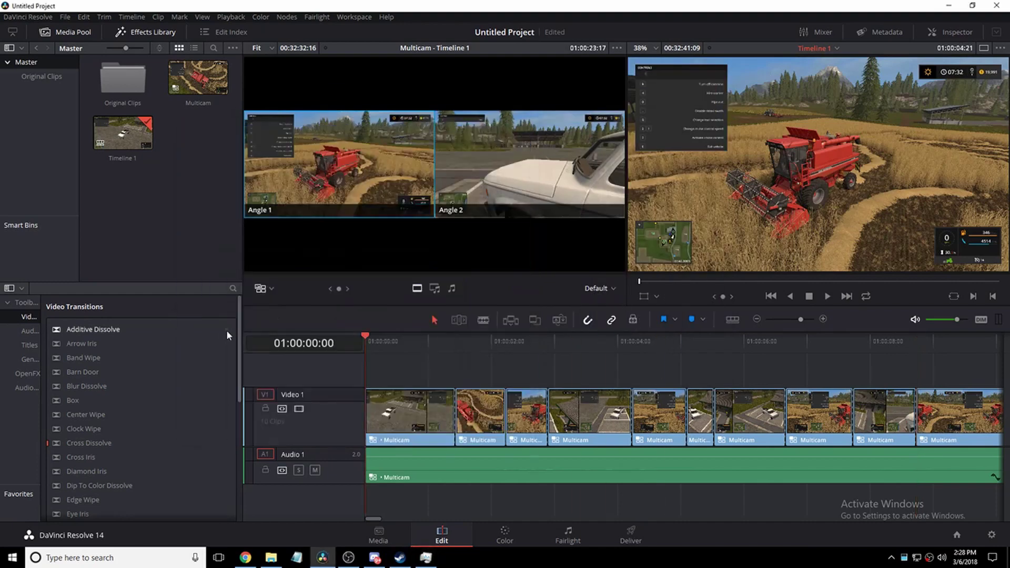
{"action": "left_click", "coordinate": [825, 296]}
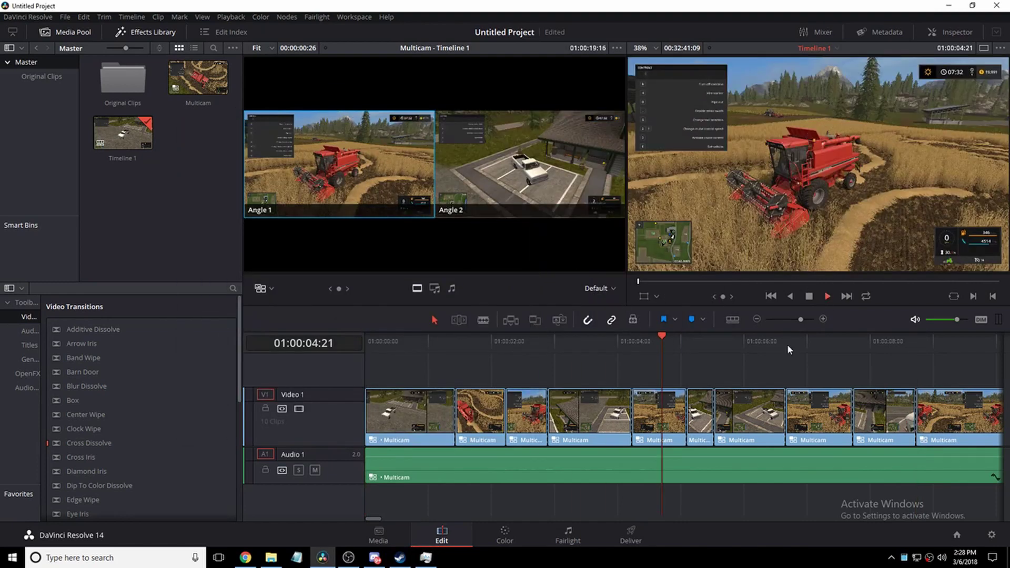
{"action": "left_click", "coordinate": [375, 343]}
{"action": "left_click", "coordinate": [426, 558]}
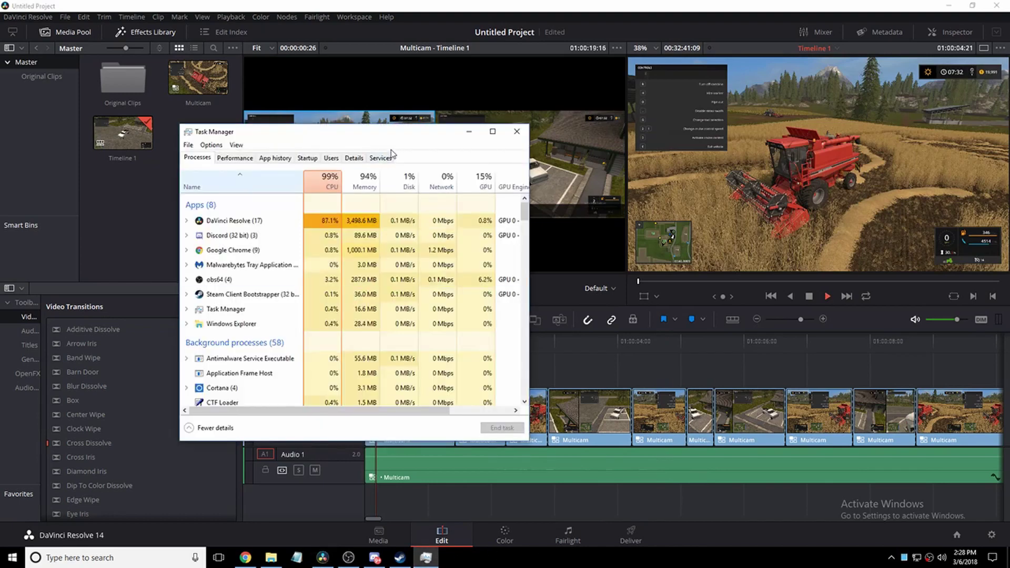
{"action": "left_click_drag", "start_coordinate": [400, 140], "coordinate": [227, 146]}
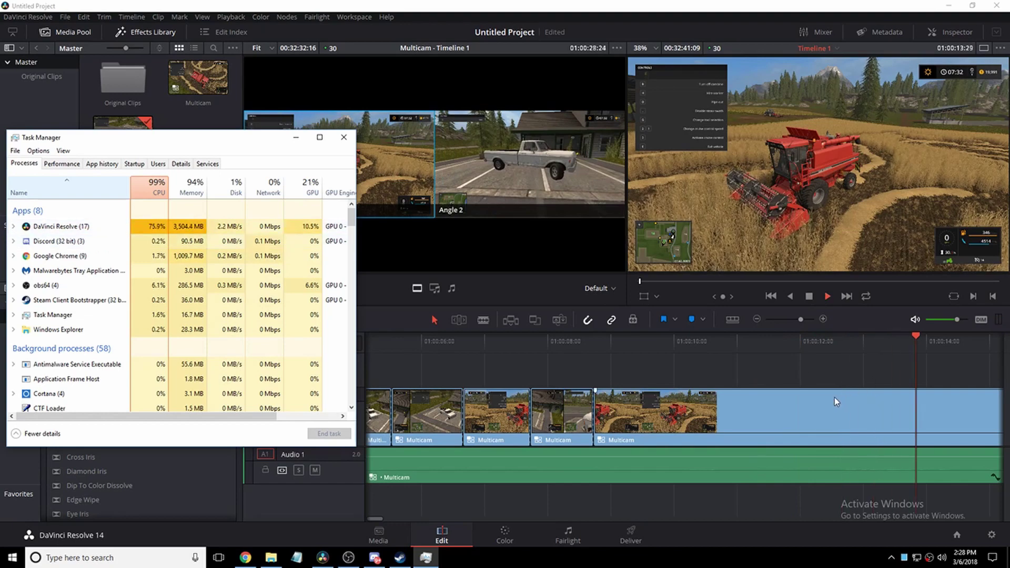
{"action": "left_click", "coordinate": [809, 297]}
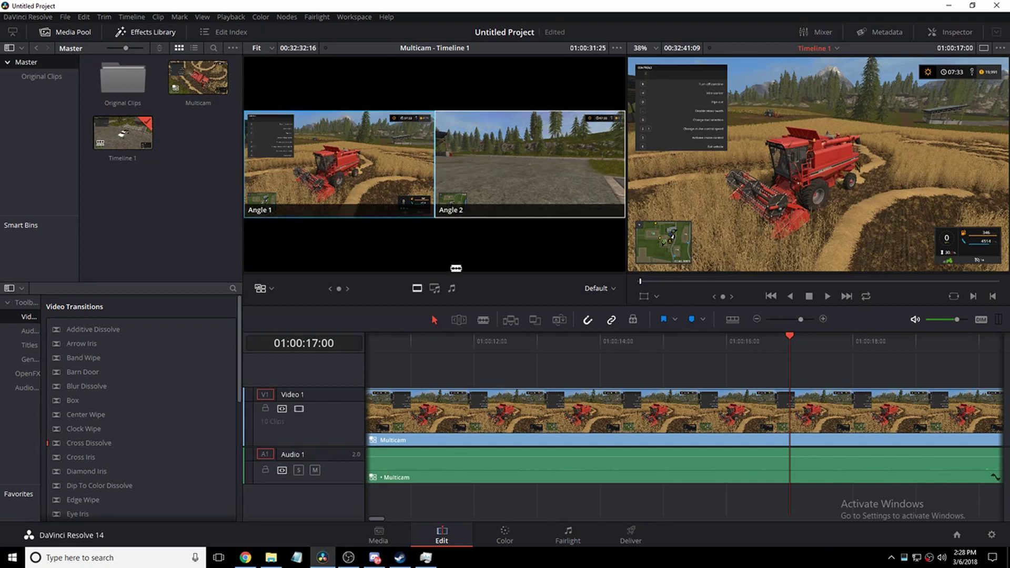
- Set multicam angle switching to affect video only
{"action": "left_click", "coordinate": [451, 287]}
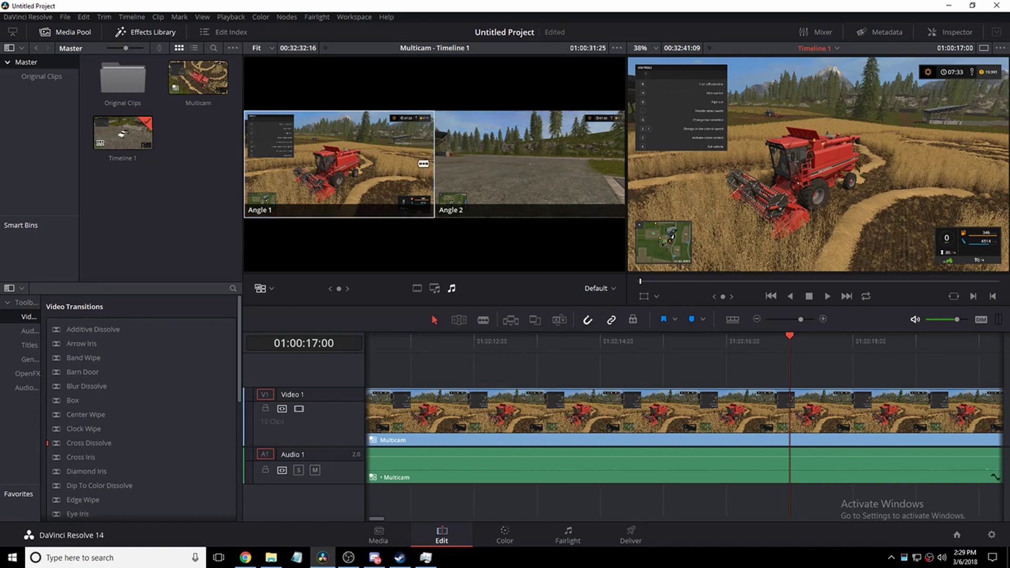
{"action": "left_click_drag", "start_coordinate": [795, 343], "coordinate": [702, 343]}
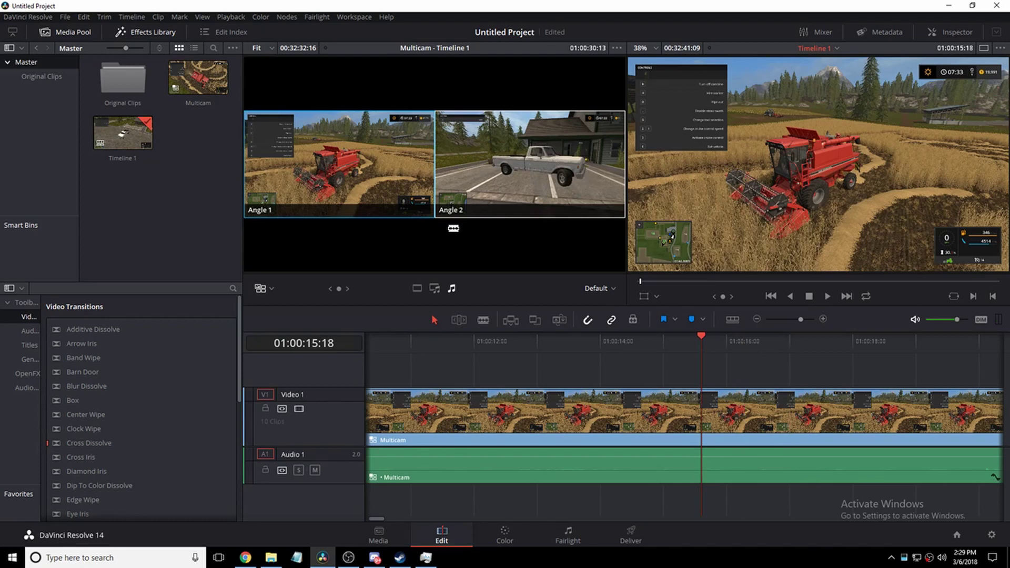
{"action": "left_click", "coordinate": [416, 288]}
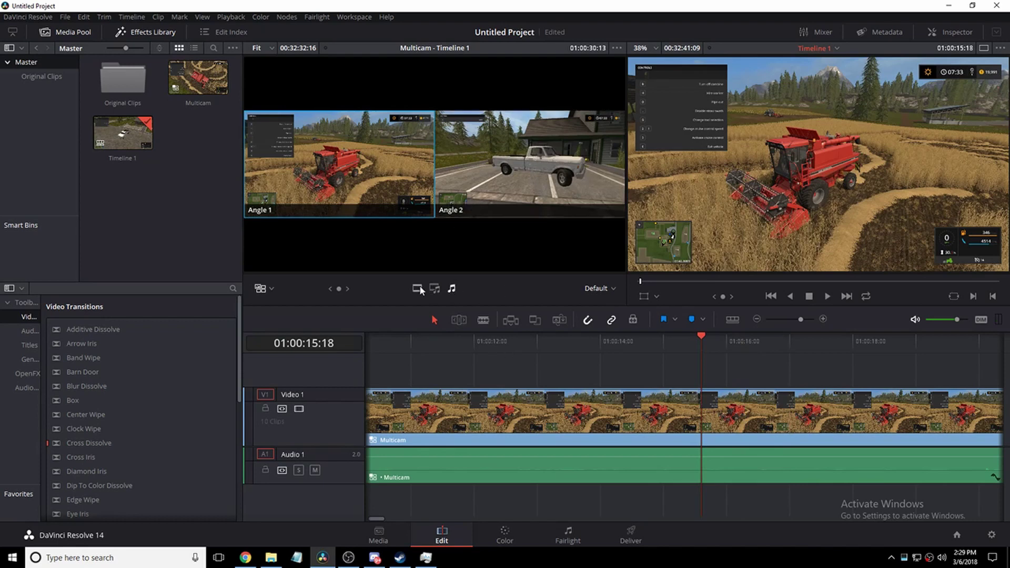
- Cut to the truck angle at 01:00:13:15 and back to the harvester angle at 01:00:15:15
{"action": "left_click_drag", "start_coordinate": [684, 338], "coordinate": [569, 340]}
{"action": "left_click", "coordinate": [450, 185]}
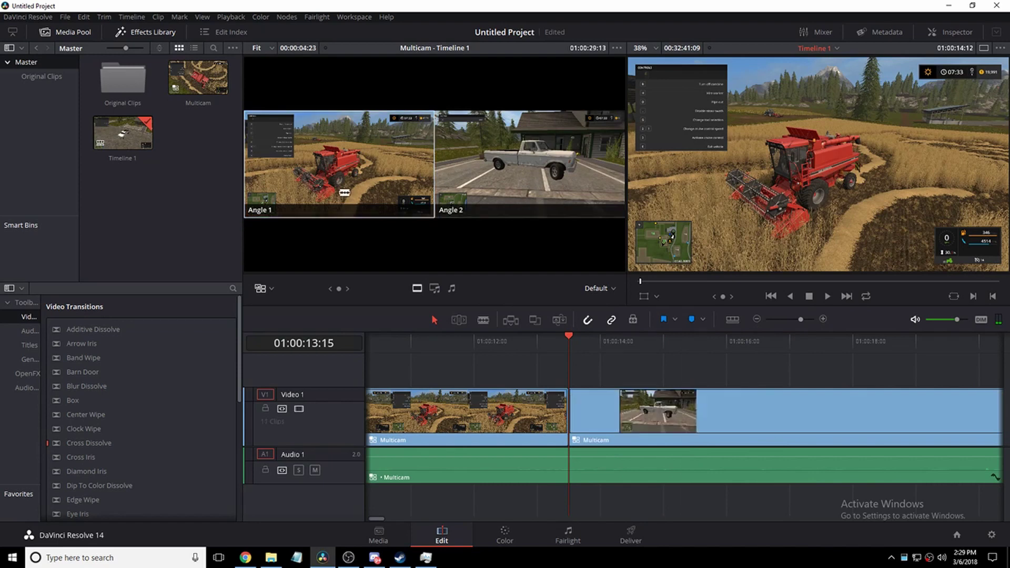
{"action": "left_click", "coordinate": [695, 341]}
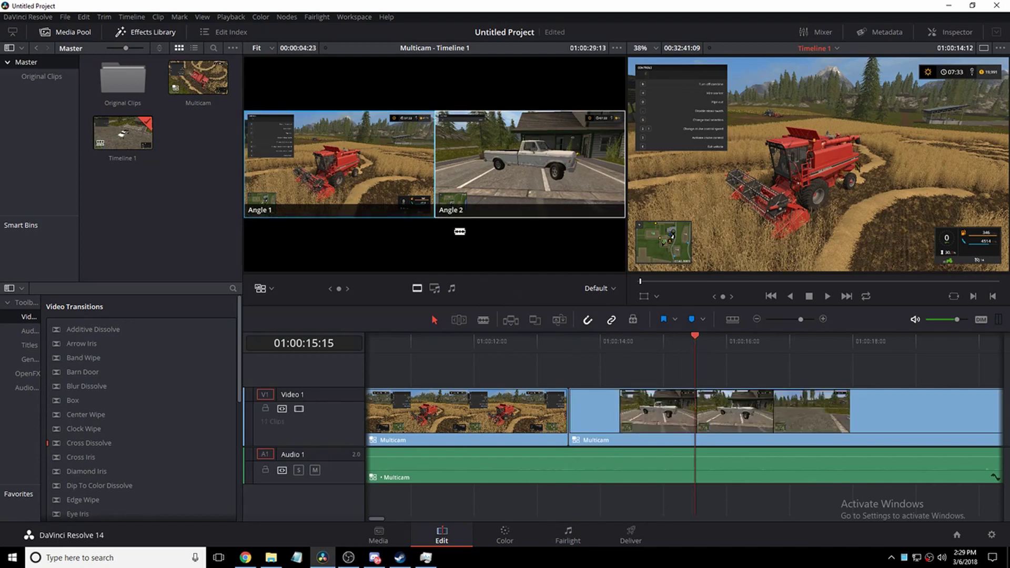
{"action": "left_click", "coordinate": [425, 148]}
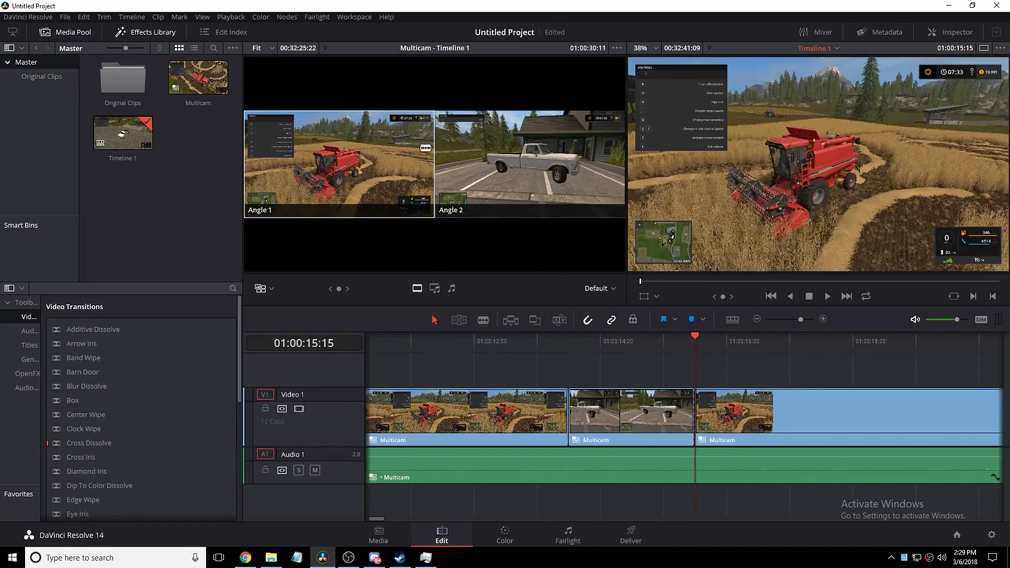